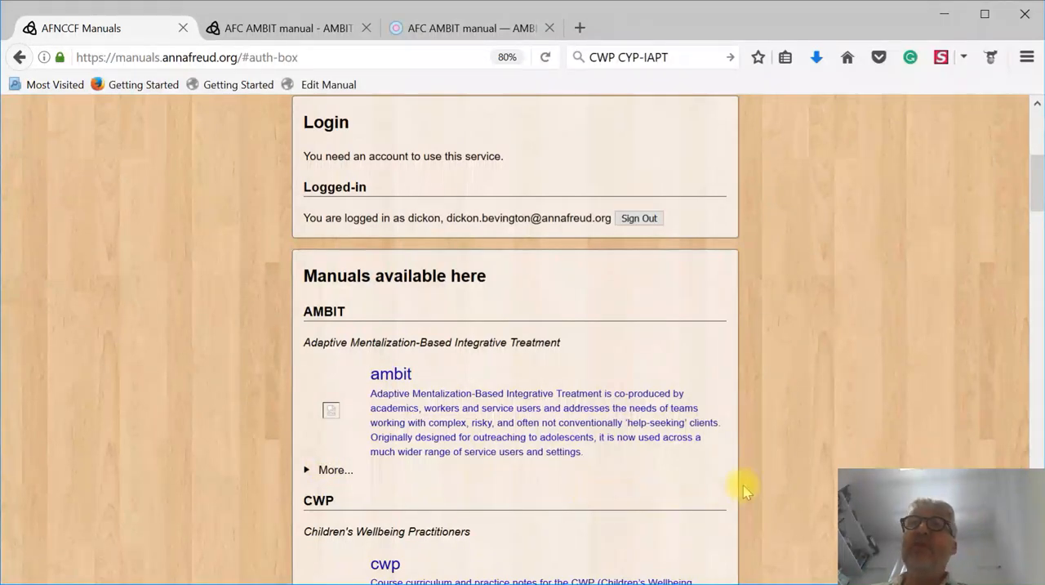
- Expand the full list of AMBIT versions under Manuals available here, then return to the welcome section
mouse_move(1033, 194)
left_mouse_down()
mouse_move(1038, 315)
mouse_move(1038, 198)
left_mouse_up()
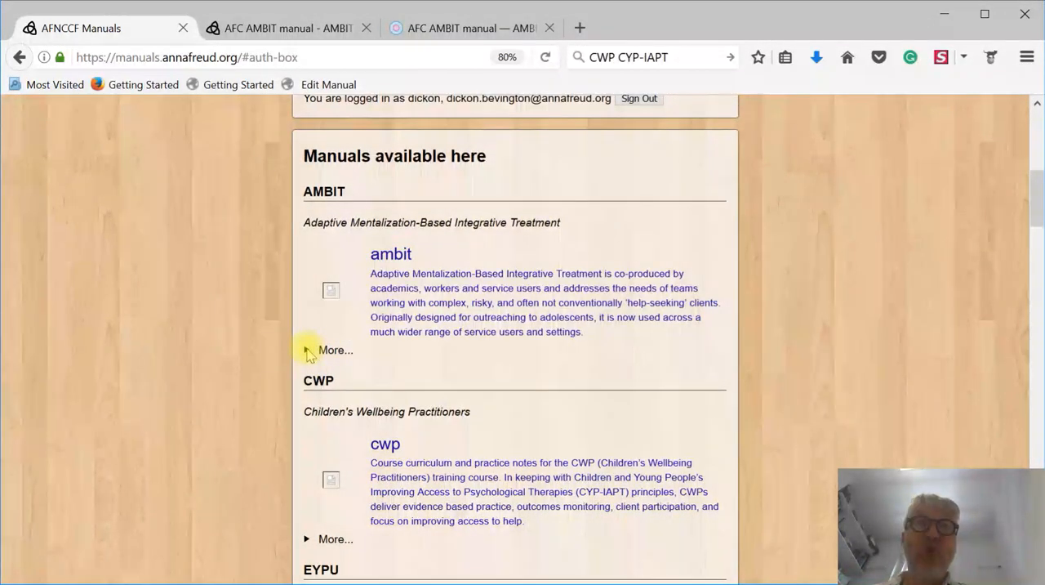
left_click_drag(349, 350, 319, 346)
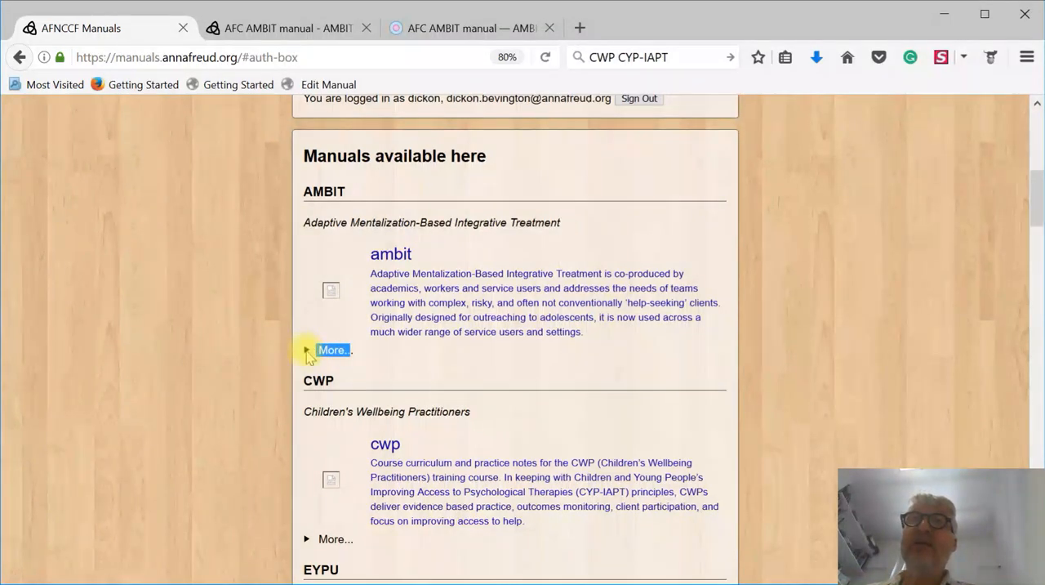
left_click(307, 350)
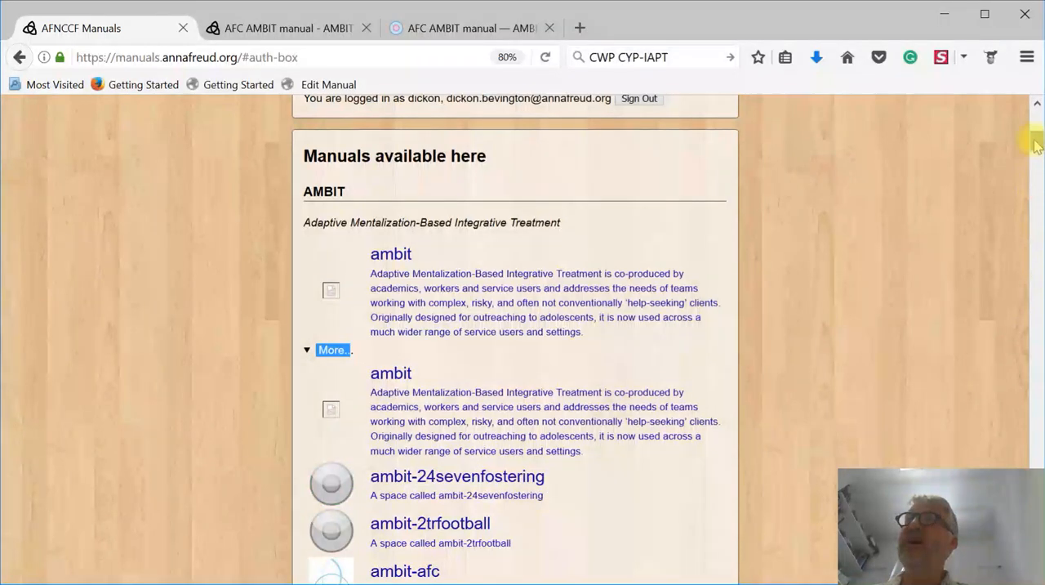
mouse_move(1036, 143)
left_mouse_down()
mouse_move(1036, 193)
mouse_move(1035, 124)
left_mouse_up()
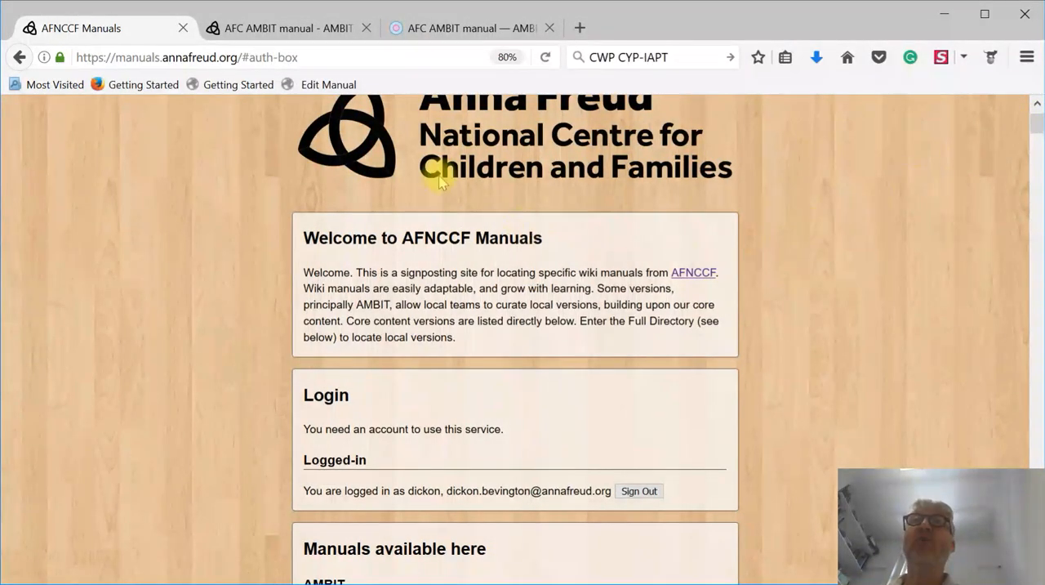
- Switch to the reading version of the AFC AMBIT manual and examine its web address, especially the "index" part
left_click(282, 29)
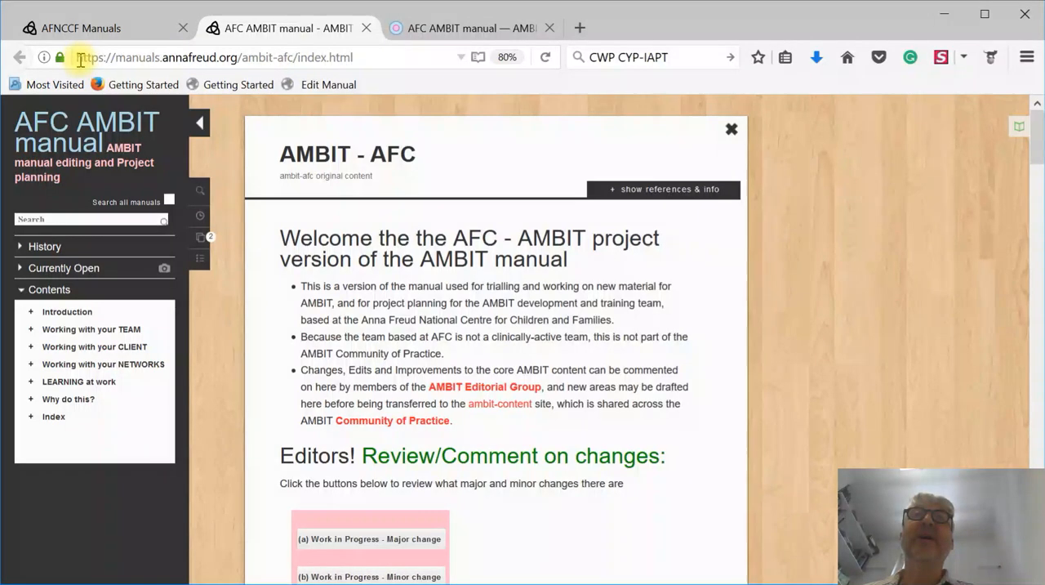
left_click_drag(79, 59, 374, 70)
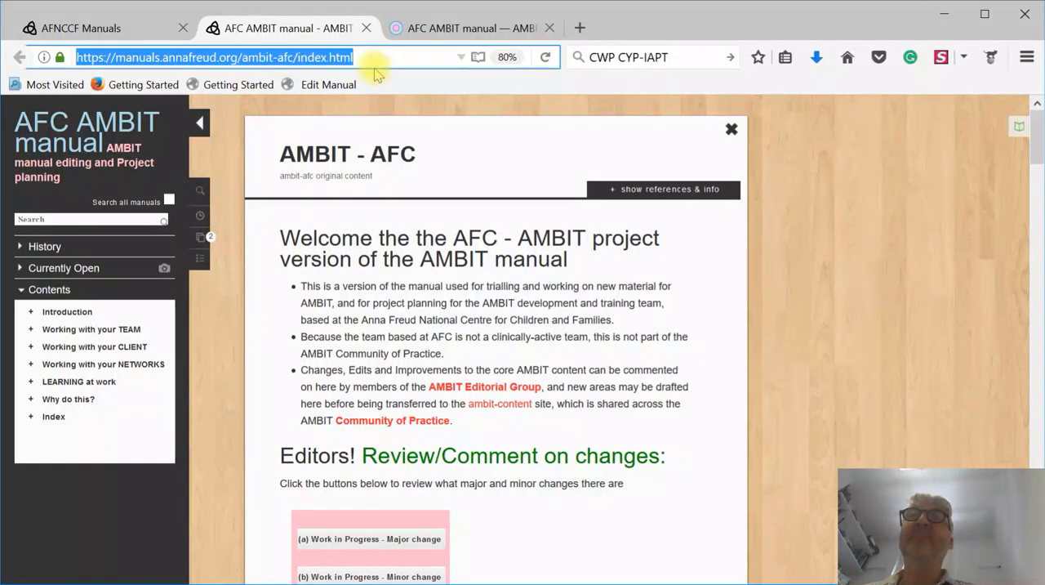
left_click(375, 111)
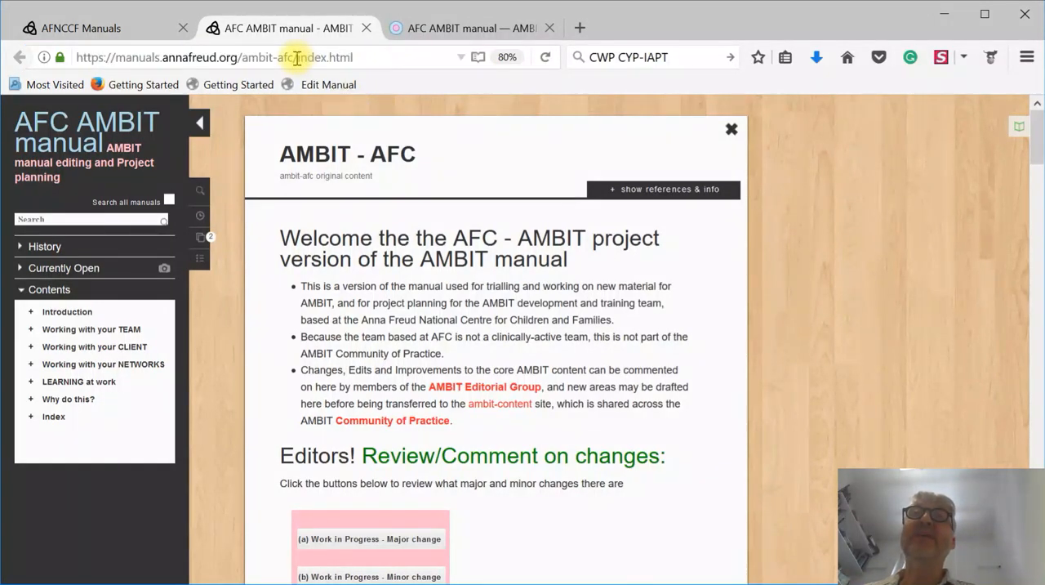
left_click_drag(297, 57, 325, 58)
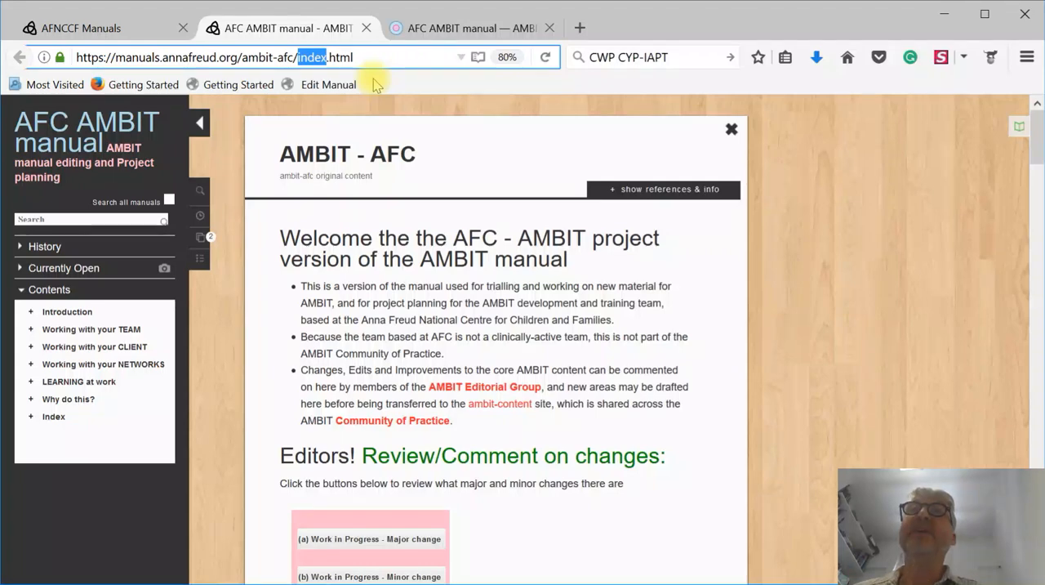
- Open the AMBIT - AFC page for editing in the edit version of the manual and show its preview pane
left_click(439, 31)
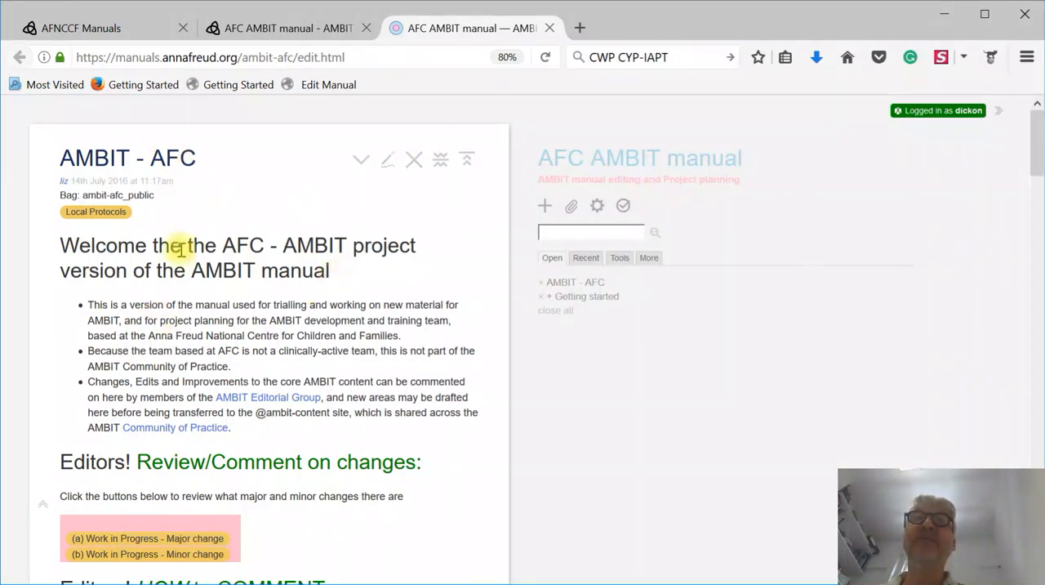
left_click(388, 161)
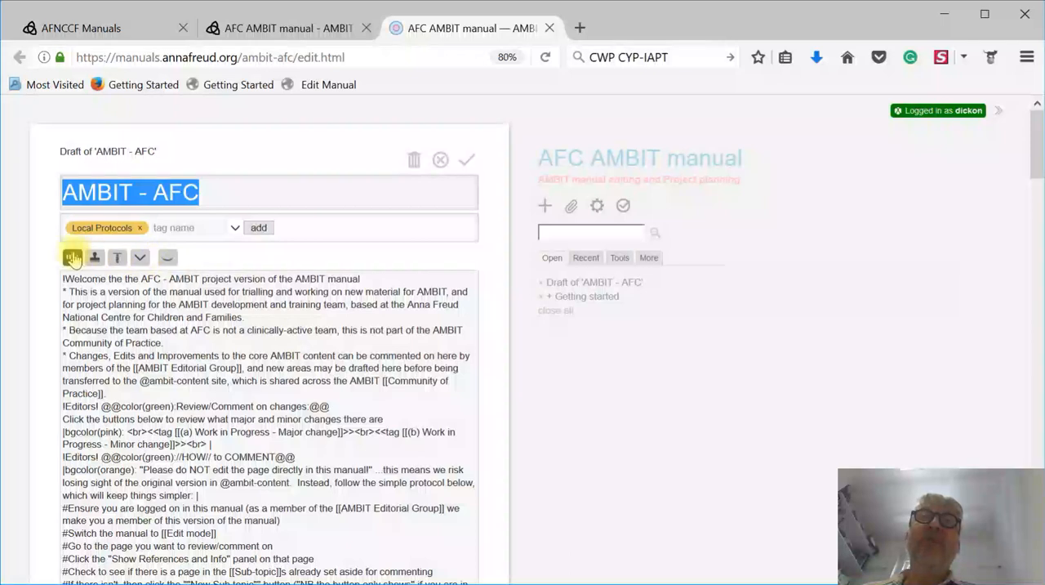
left_click(167, 260)
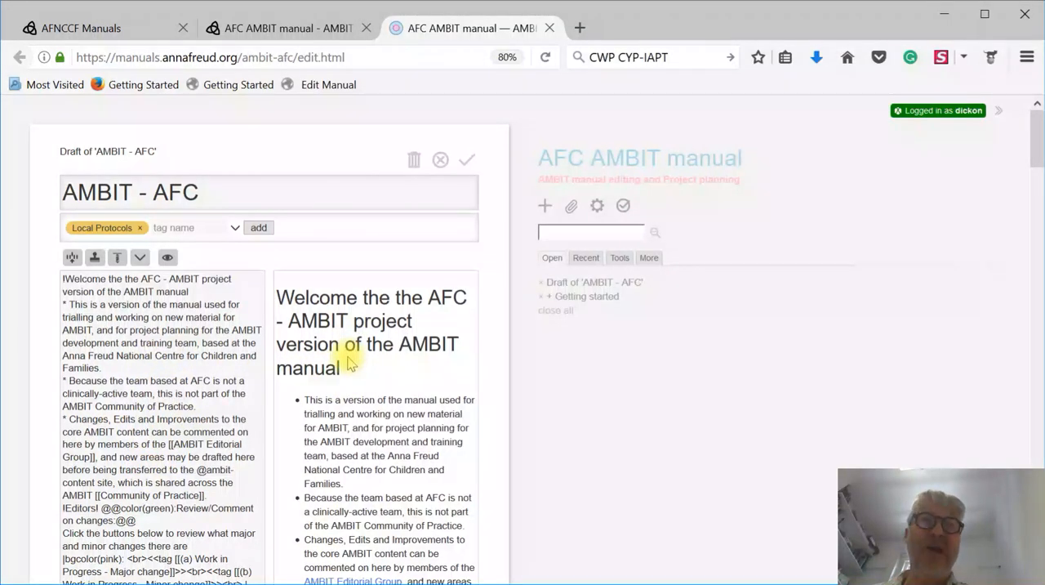
left_click(232, 279)
key("Return")
key("Return")
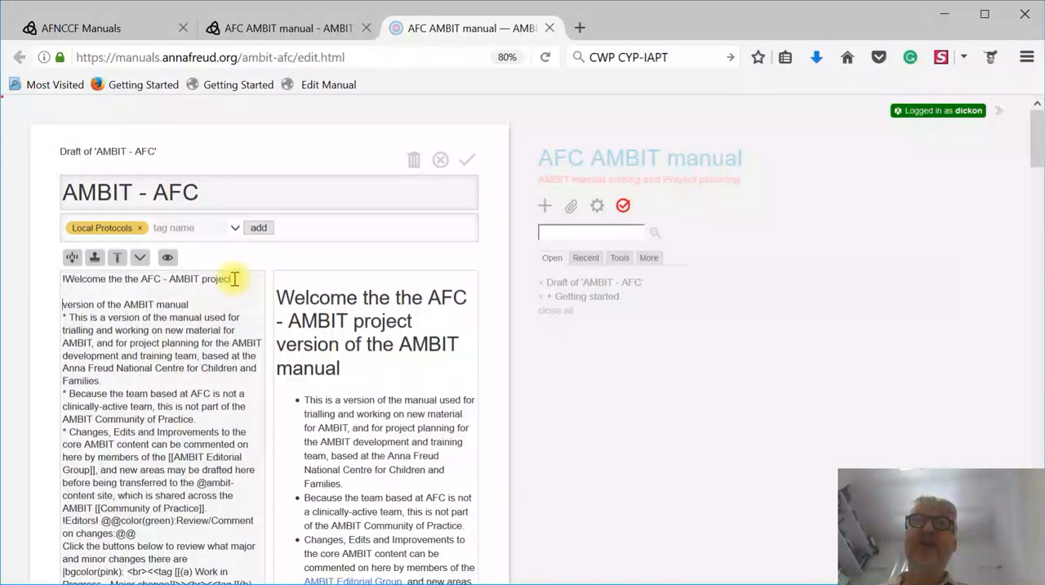
key("BackSpace")
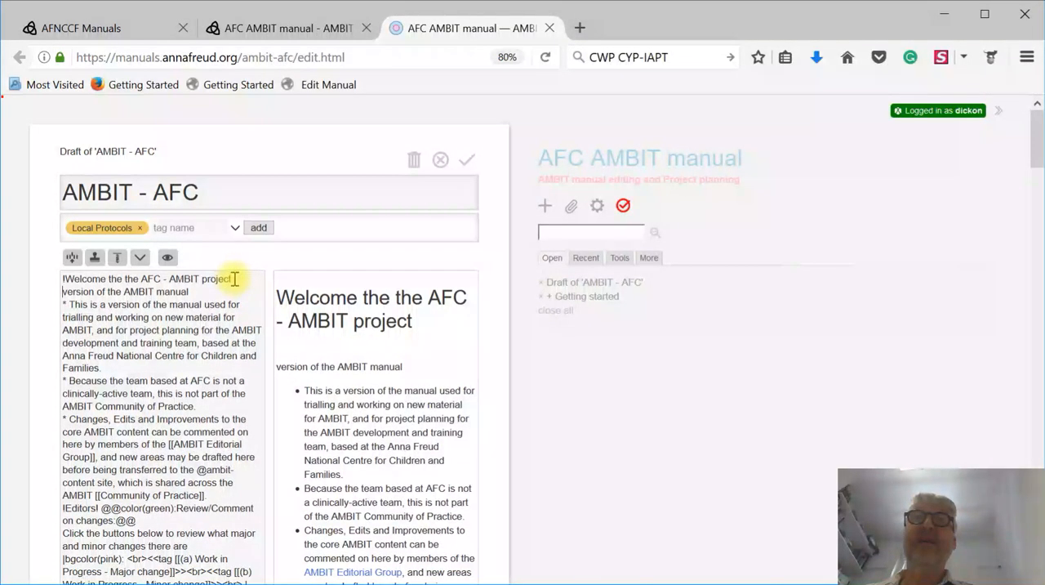
- Add the line "Hello I am editing" below the welcome heading, separated by blank lines, and check it in the preview
key("Return")
key("Return")
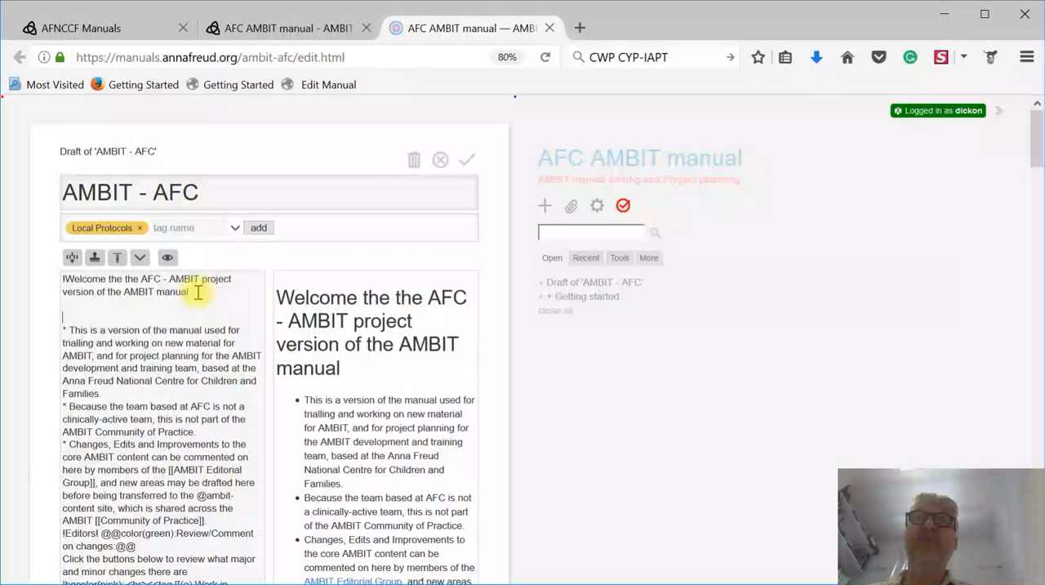
type("Hello ")
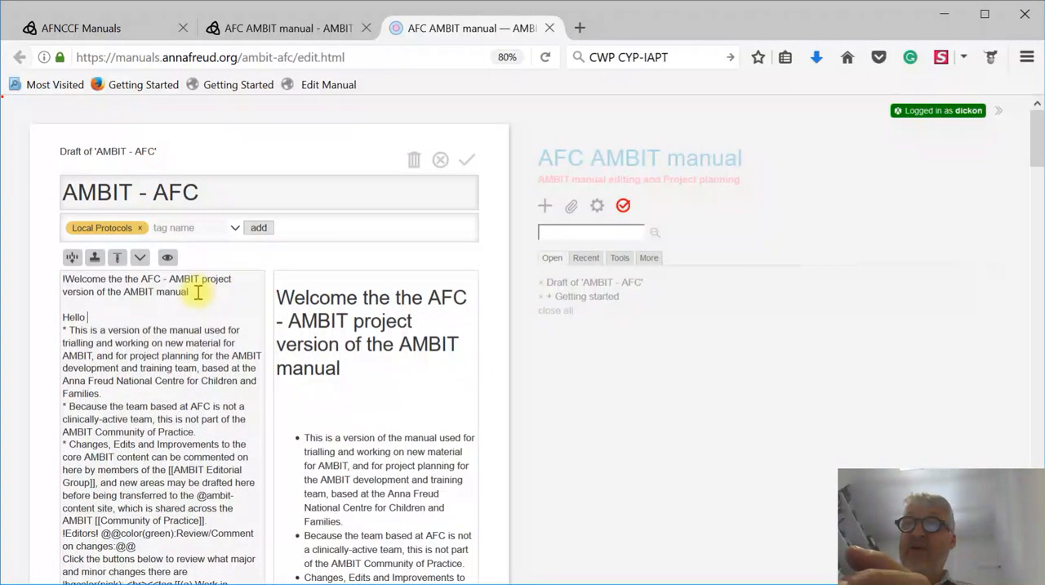
type("I am editing")
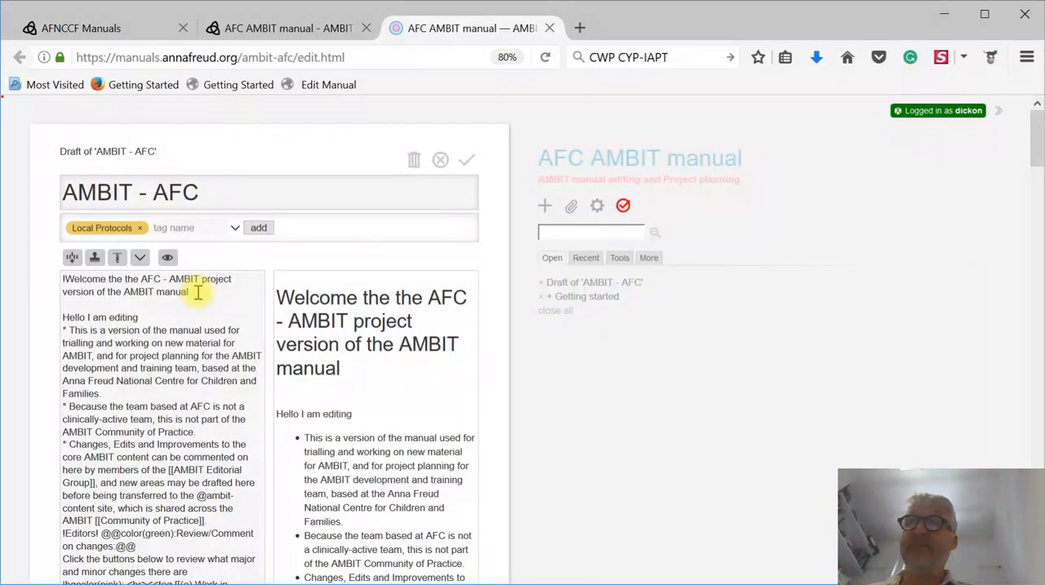
key("Return")
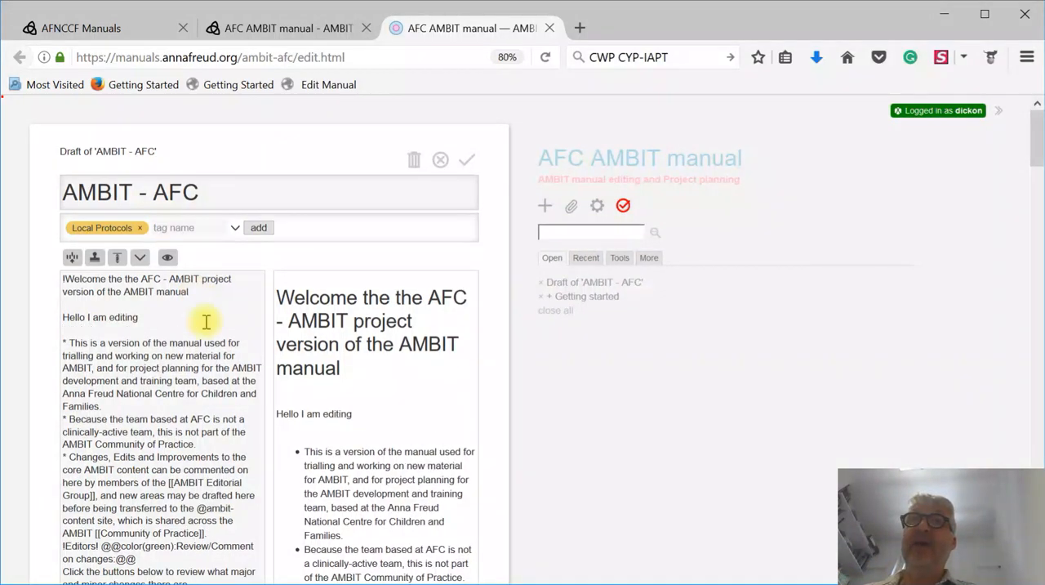
left_click_drag(364, 412, 275, 413)
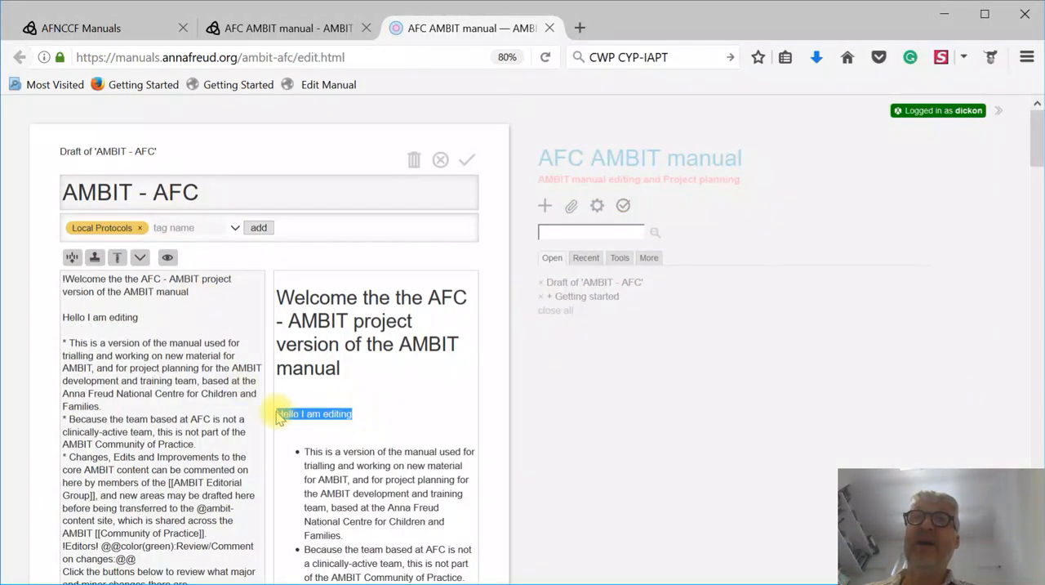
left_click(350, 435)
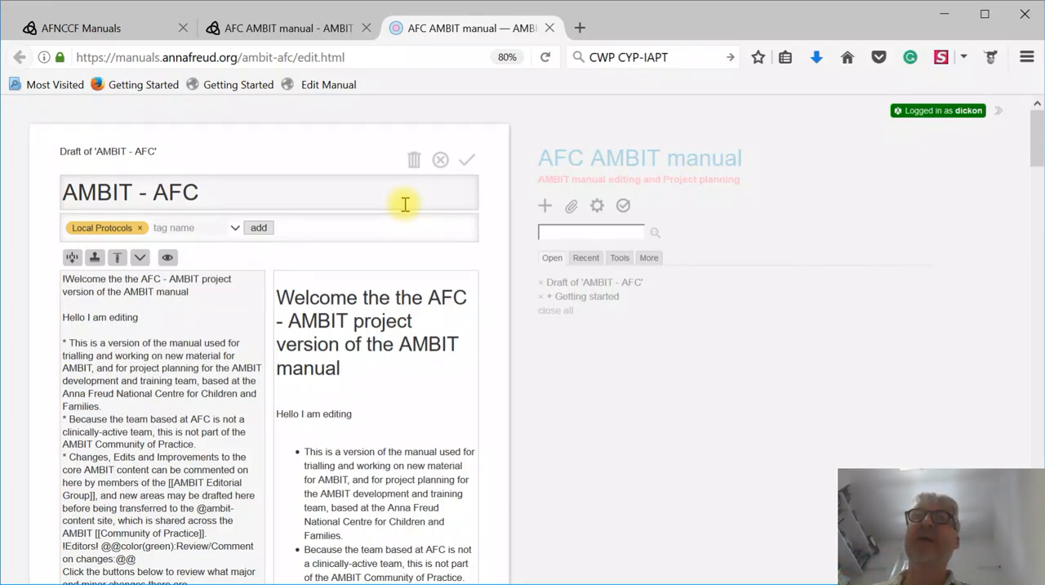
- Confirm the changes to the AMBIT - AFC page and compare the edited page with the manual's reading version
left_click(467, 164)
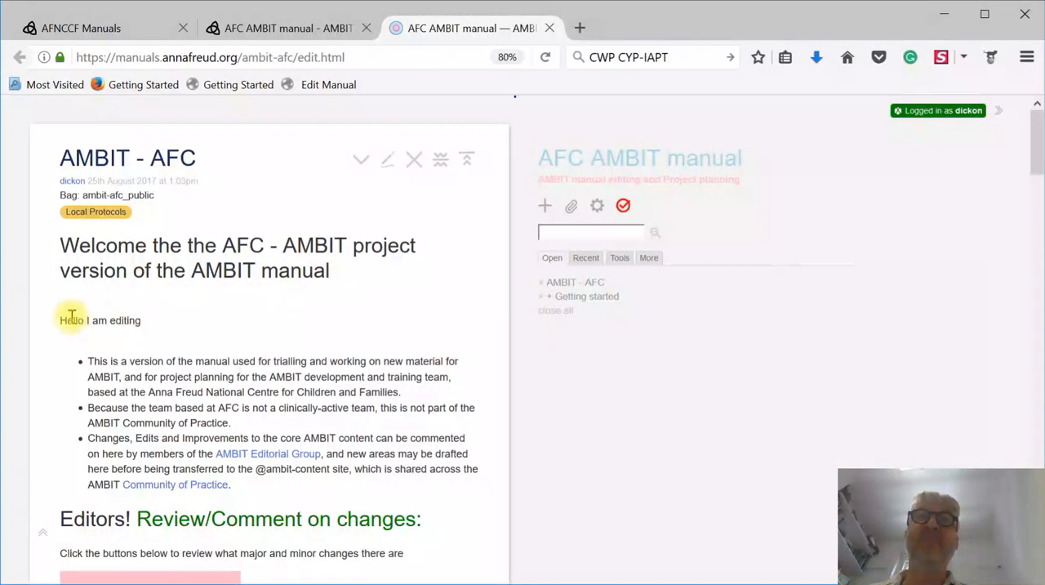
left_click_drag(63, 321, 127, 321)
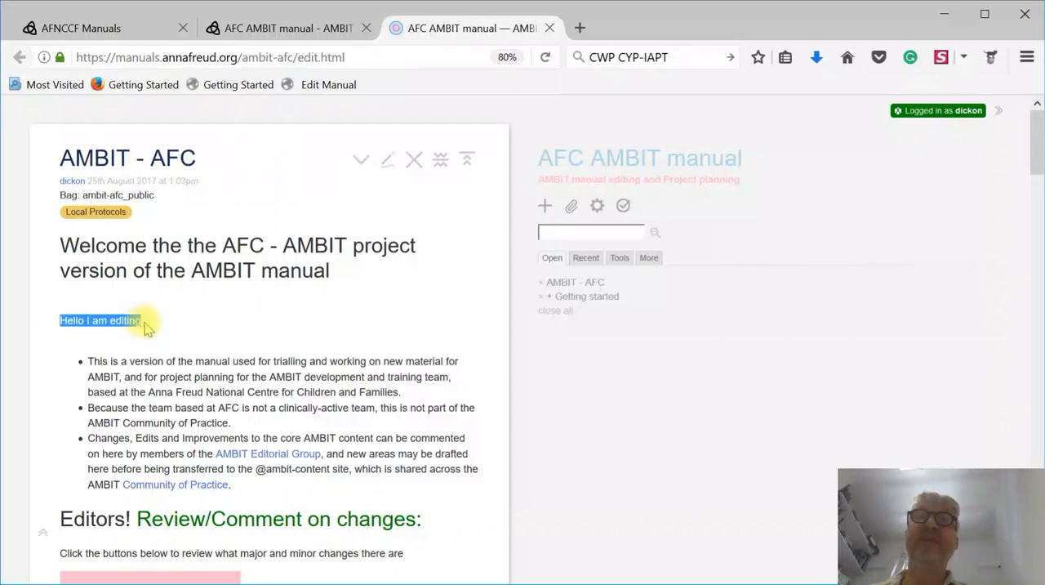
left_click(276, 303)
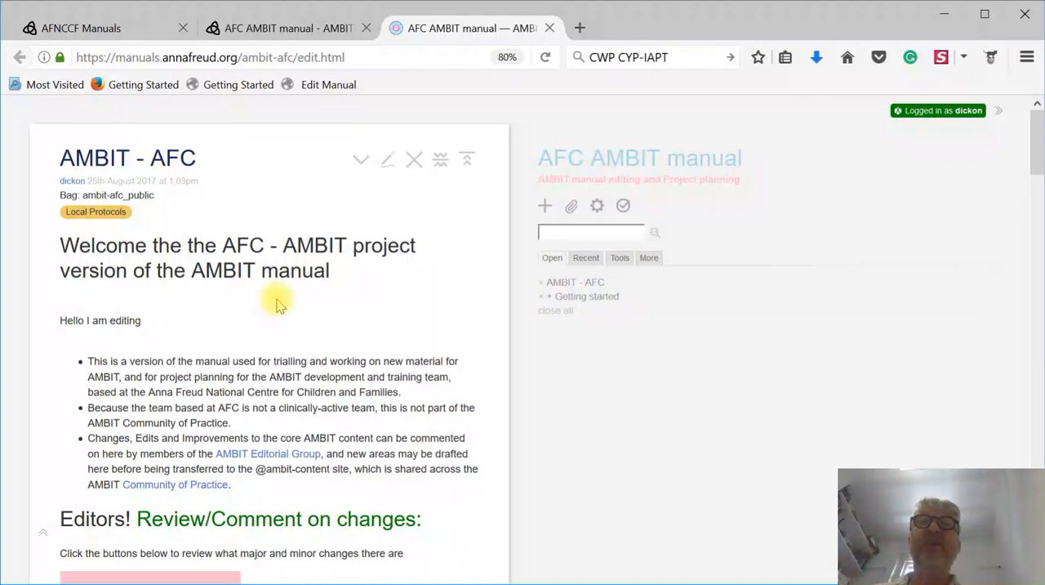
left_click(290, 30)
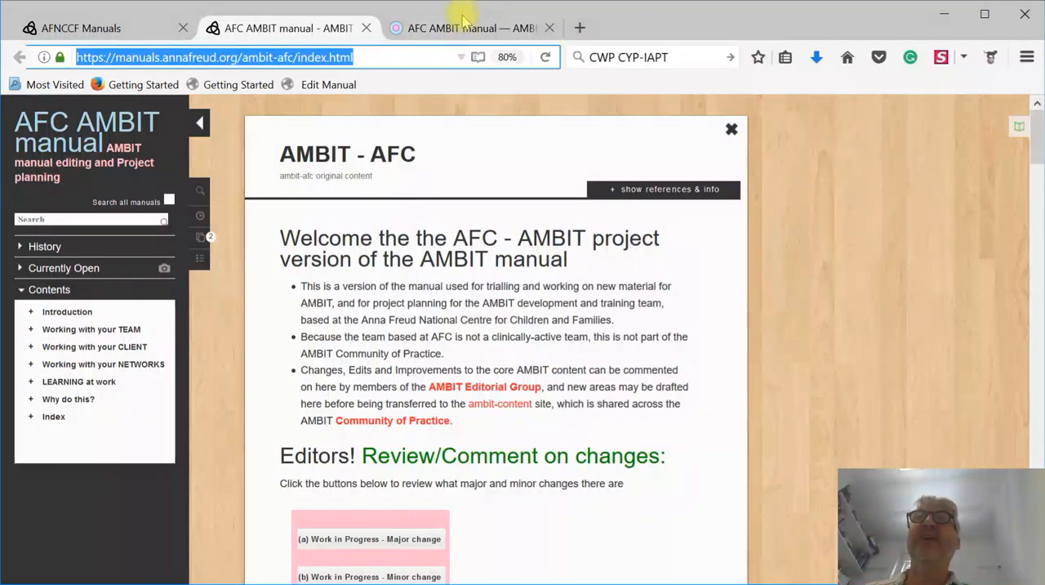
left_click(470, 29)
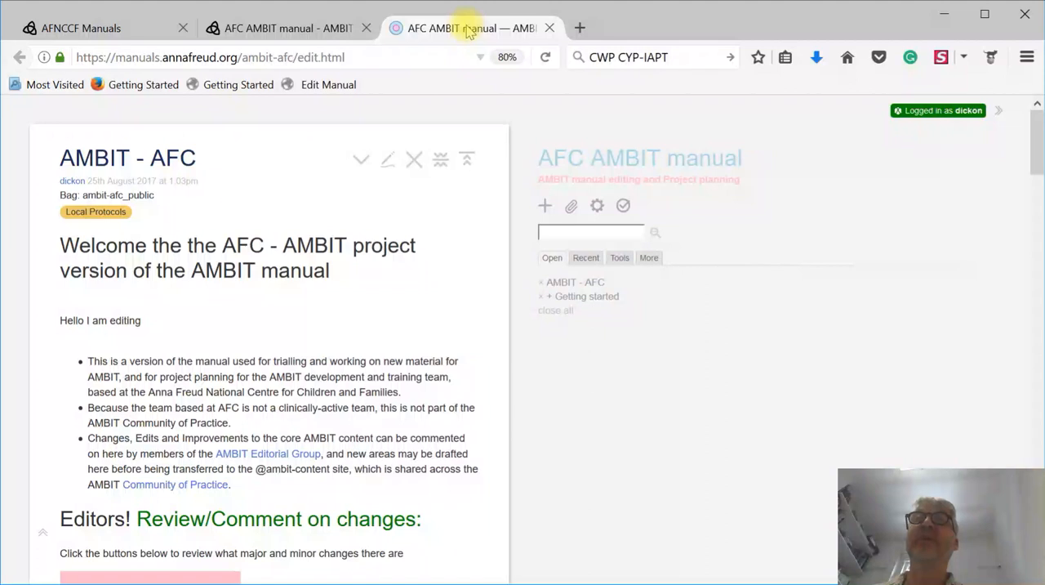
- Create a new tiddler and title it "Type a new title of page here"
left_click(546, 206)
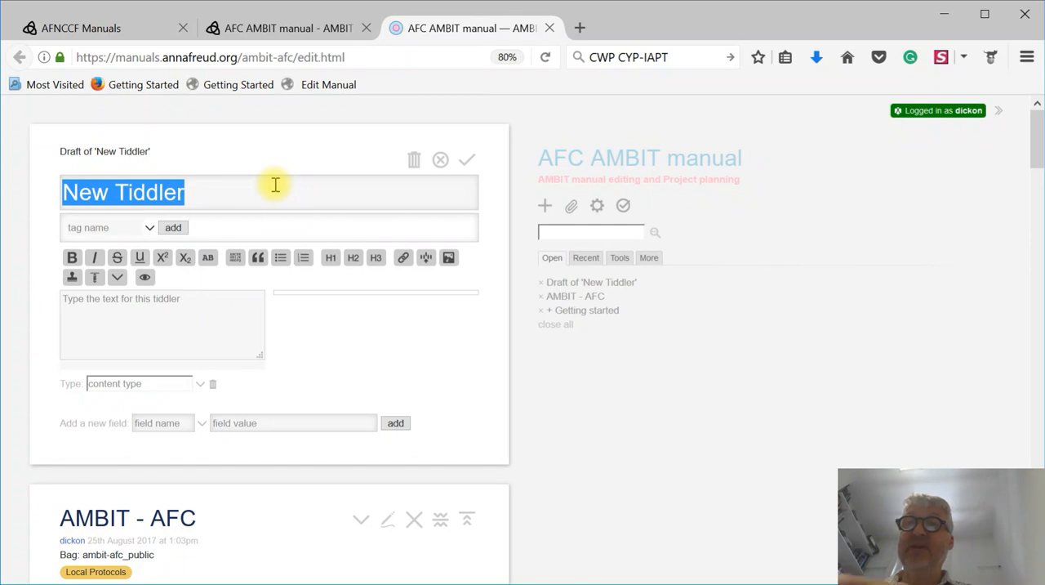
type("Type a ")
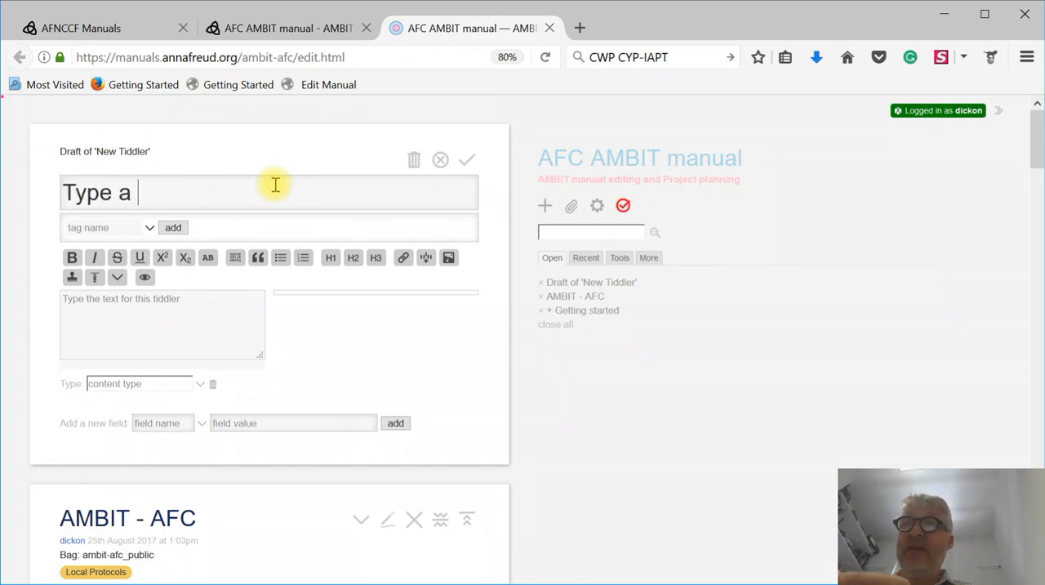
type("new title page")
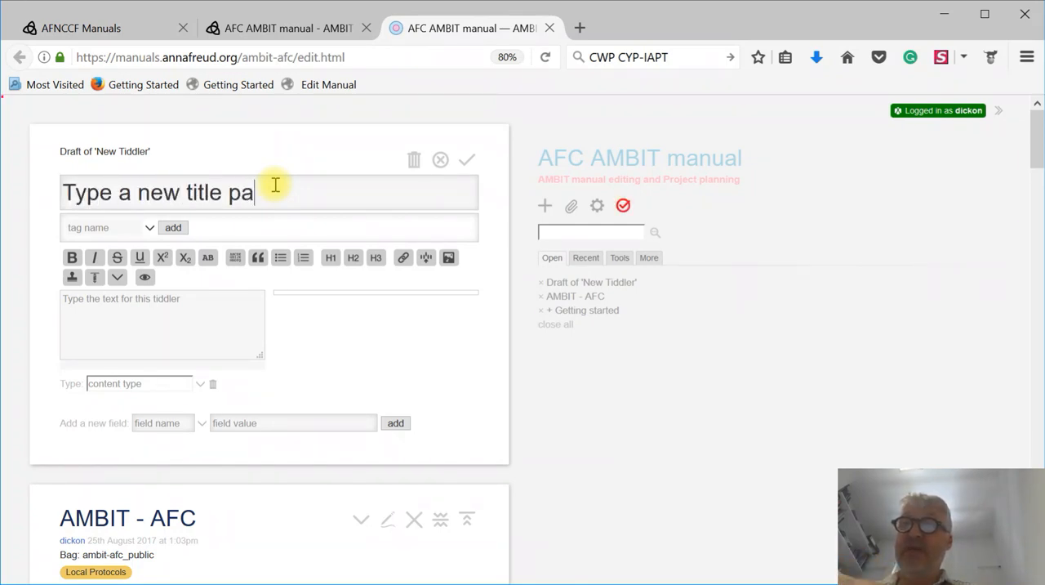
key("BackSpace")
key("BackSpace")
key("BackSpace")
key("BackSpace")
key("BackSpace")
type("o")
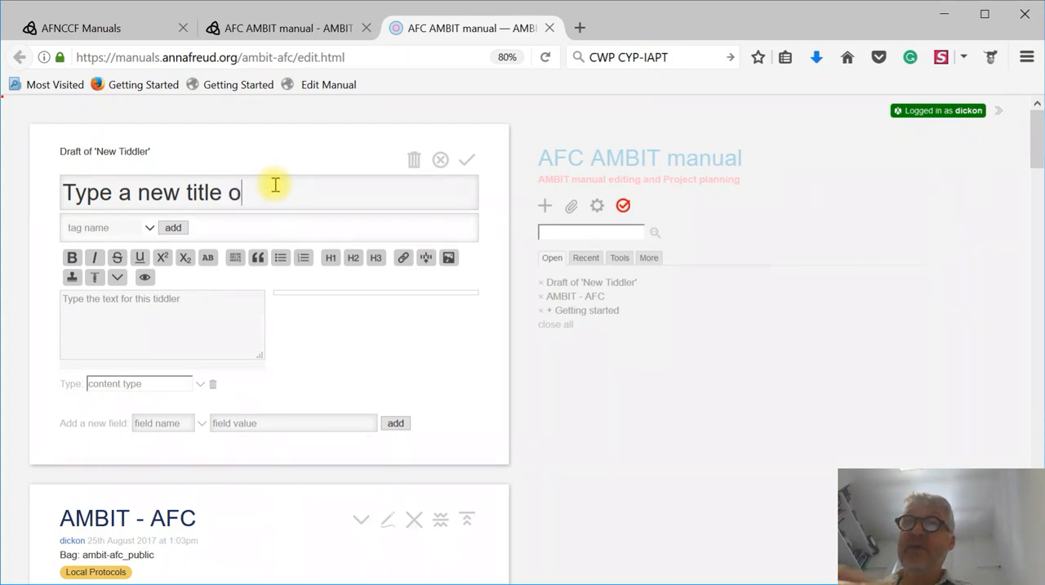
type("f page here")
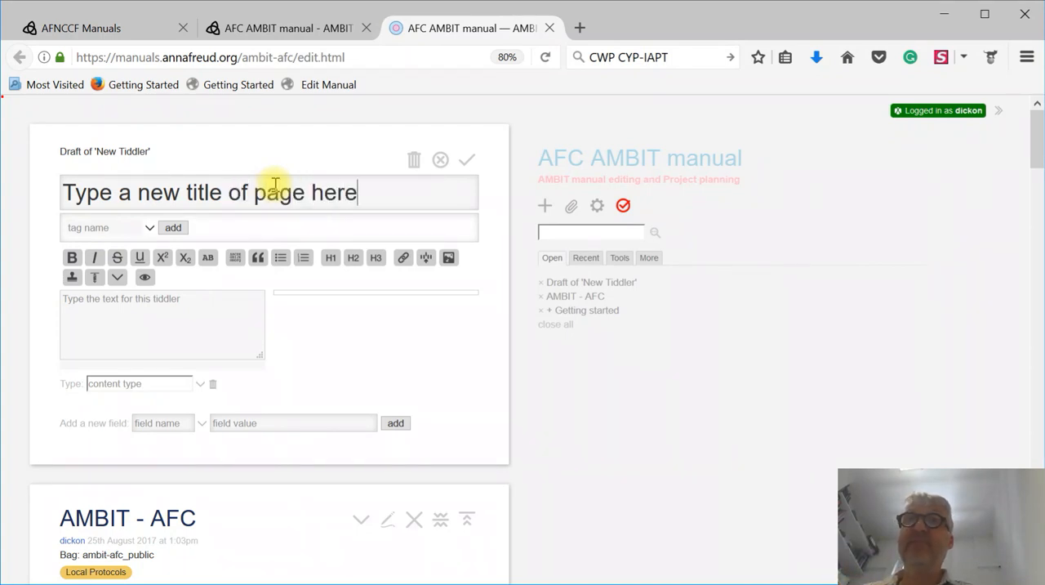
- Enter "Make some content" as the opening body text of the new tiddler
left_click(185, 301)
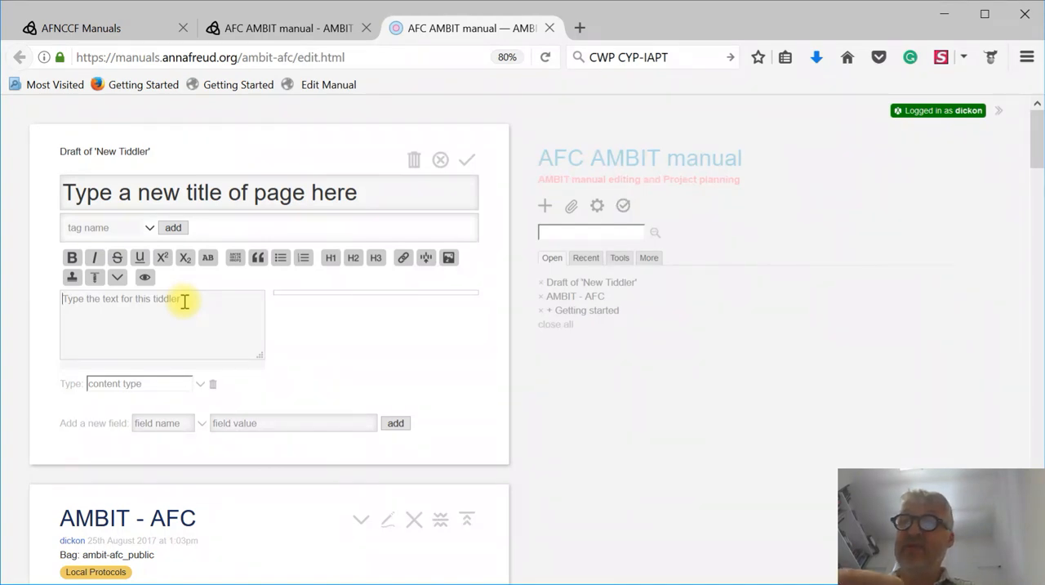
type("MAke some conten")
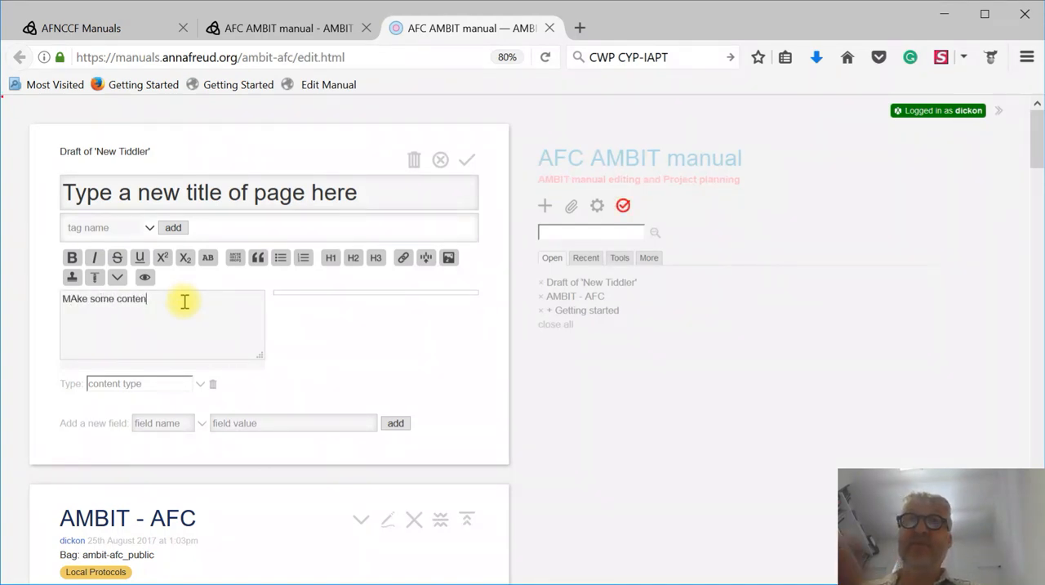
type("t")
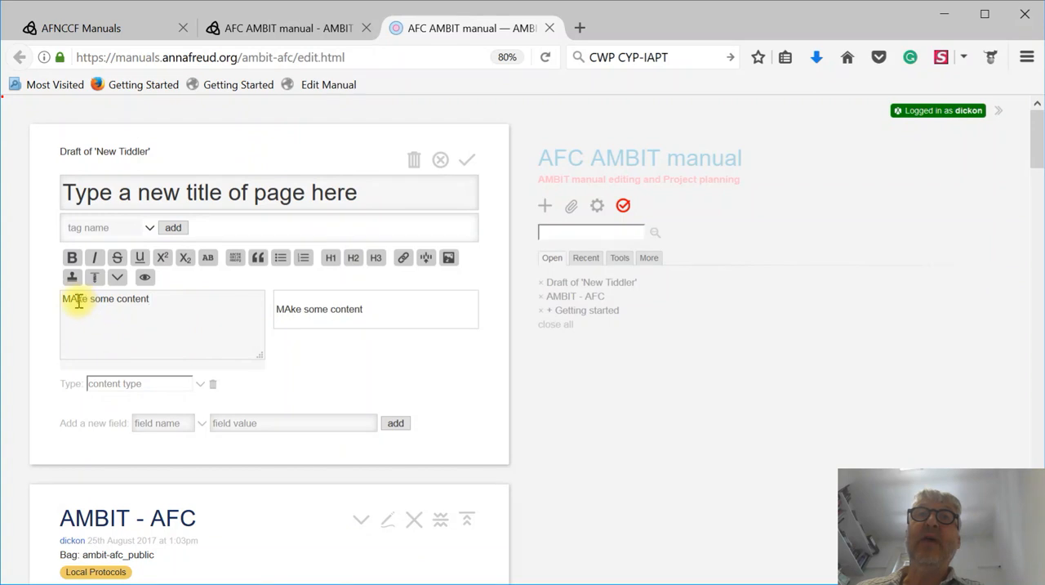
left_click(78, 299)
key("BackSpace")
type("a")
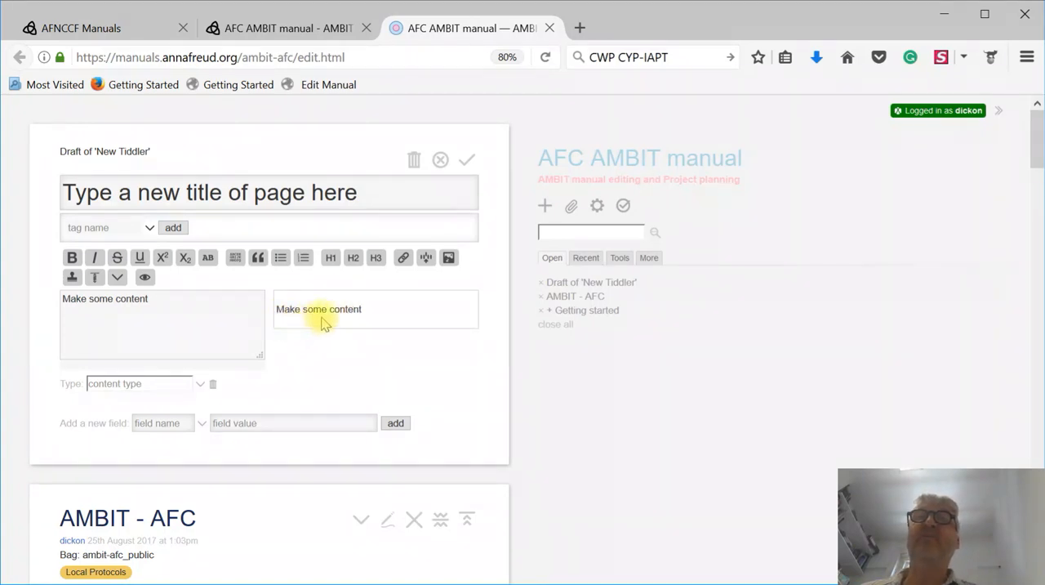
- Add the line "If I want a Heading" below the opening text, separated by a blank line, and format it as a level 1 heading
left_click(165, 298)
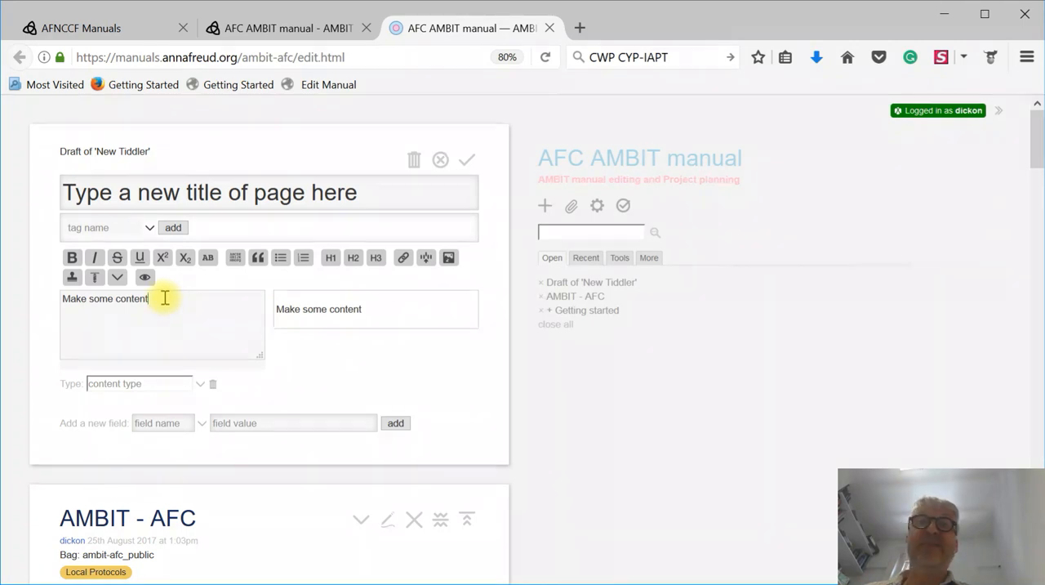
key("Return")
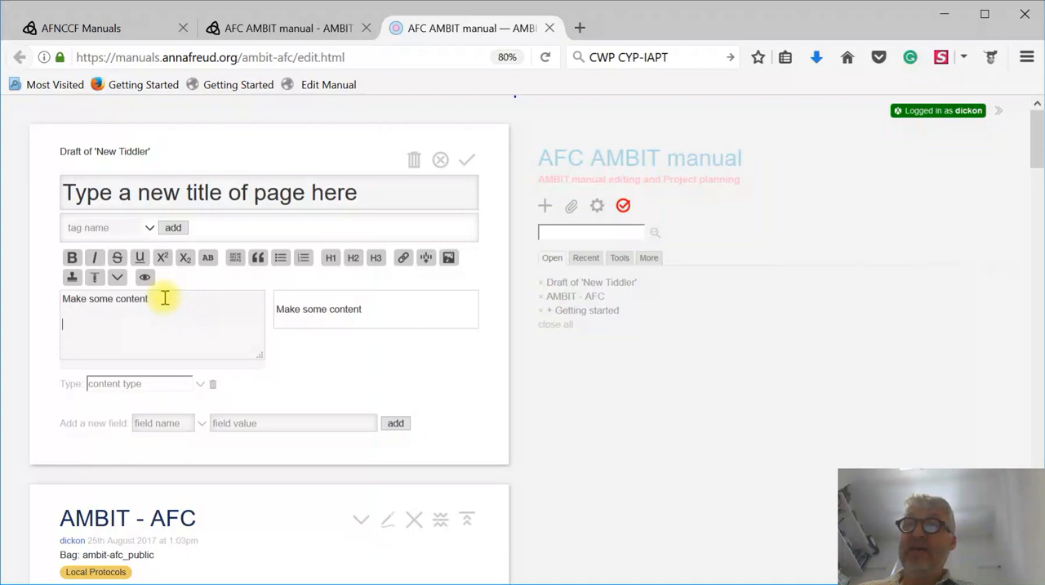
type("If I want a ")
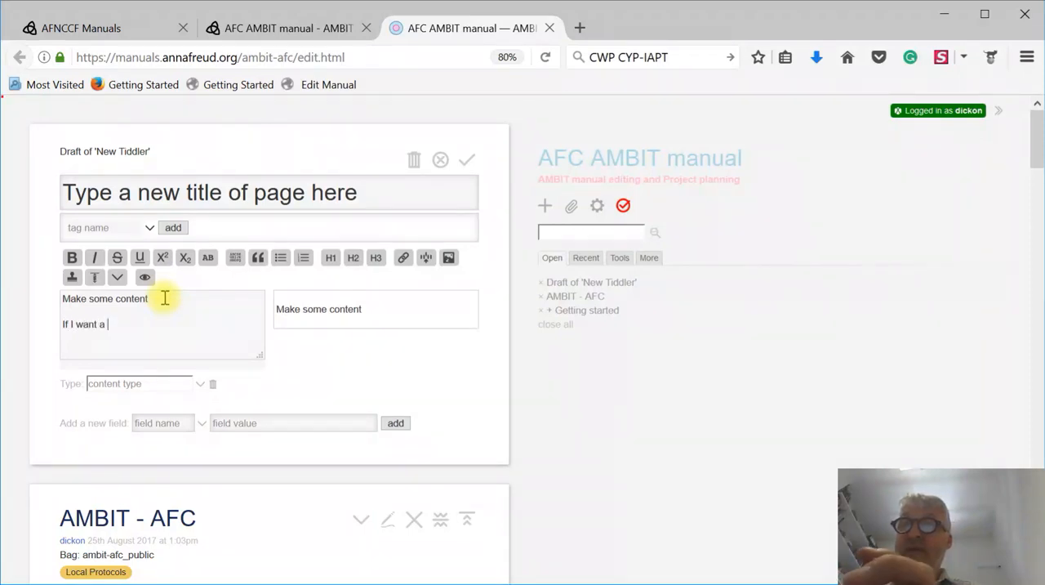
type("sub")
key("BackSpace")
key("BackSpace")
key("BackSpace")
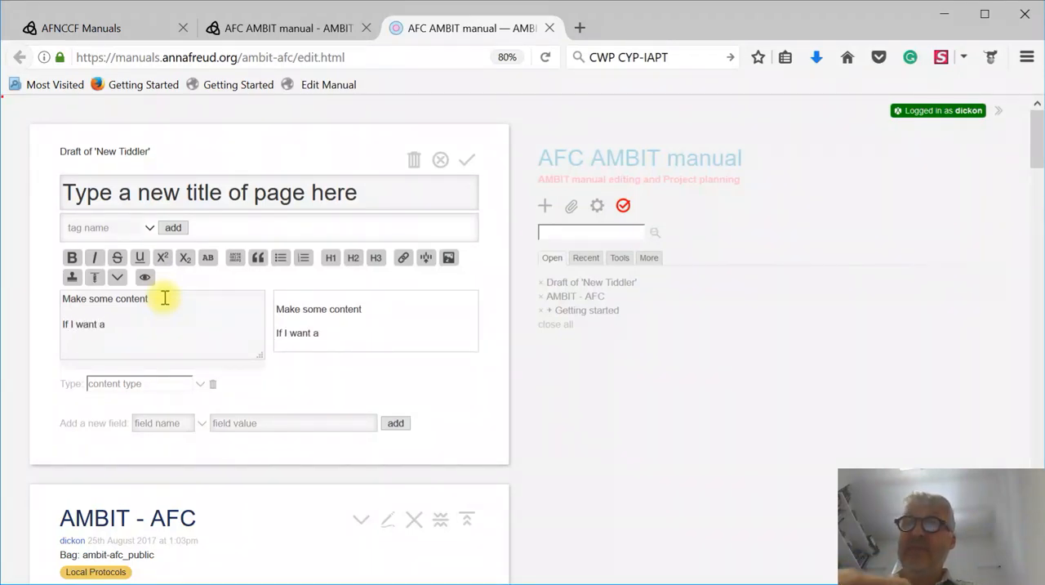
type("Heading")
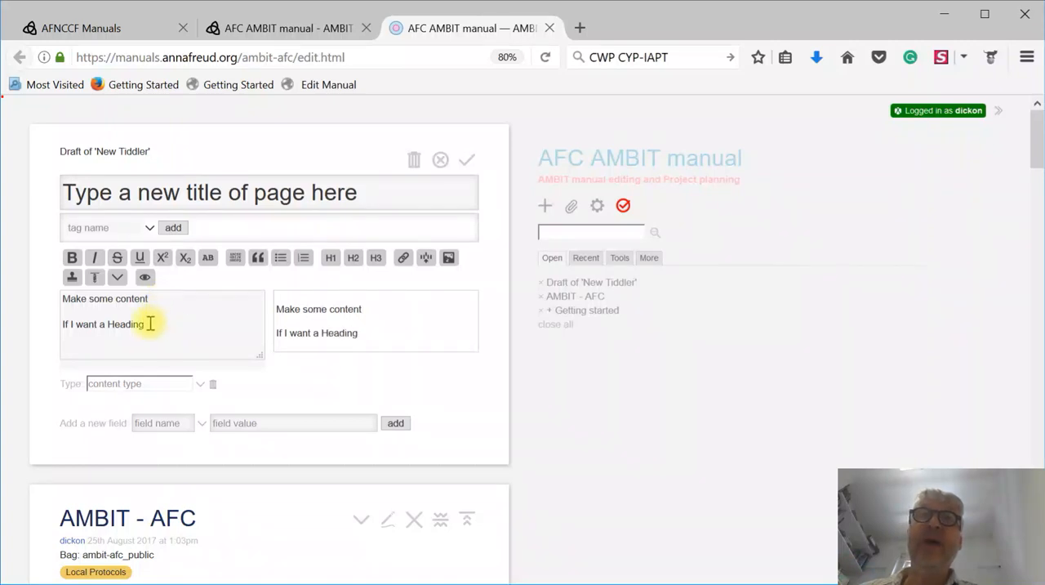
left_click_drag(150, 324, 35, 325)
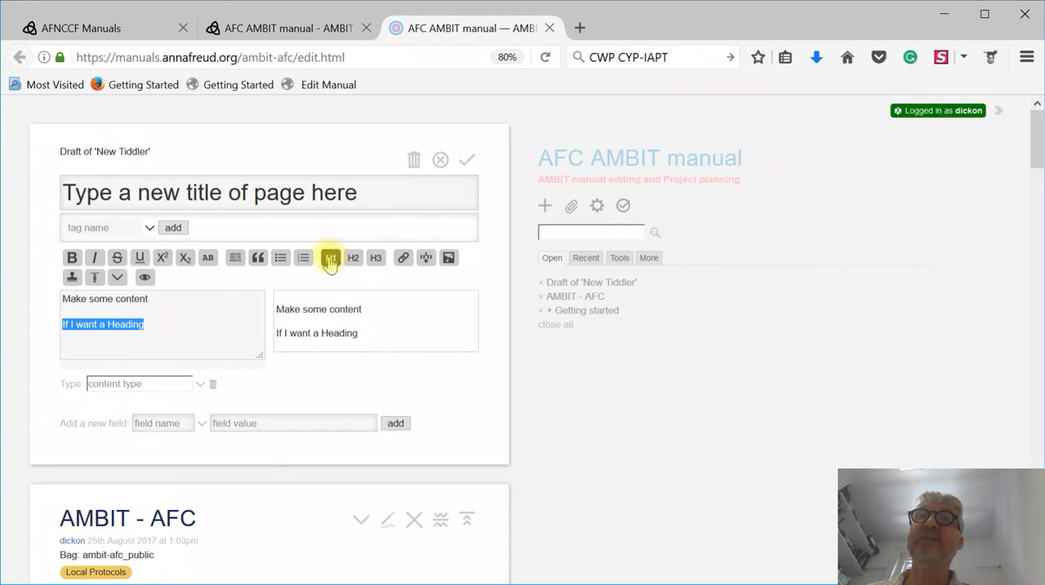
left_click(330, 260)
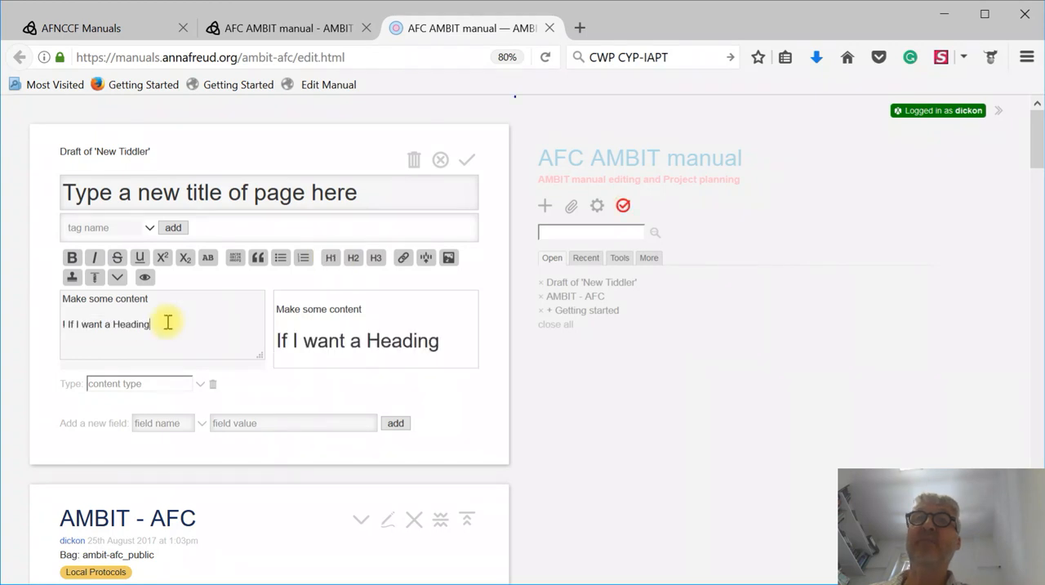
- Add the paragraph "Place some more content" below the heading, separated by a blank line
type("P")
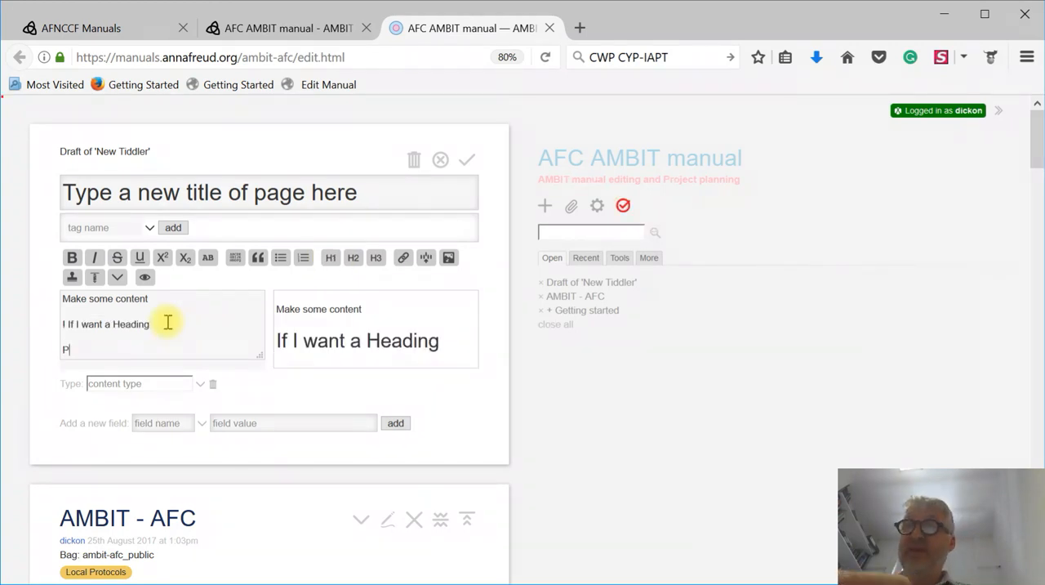
type("lace s")
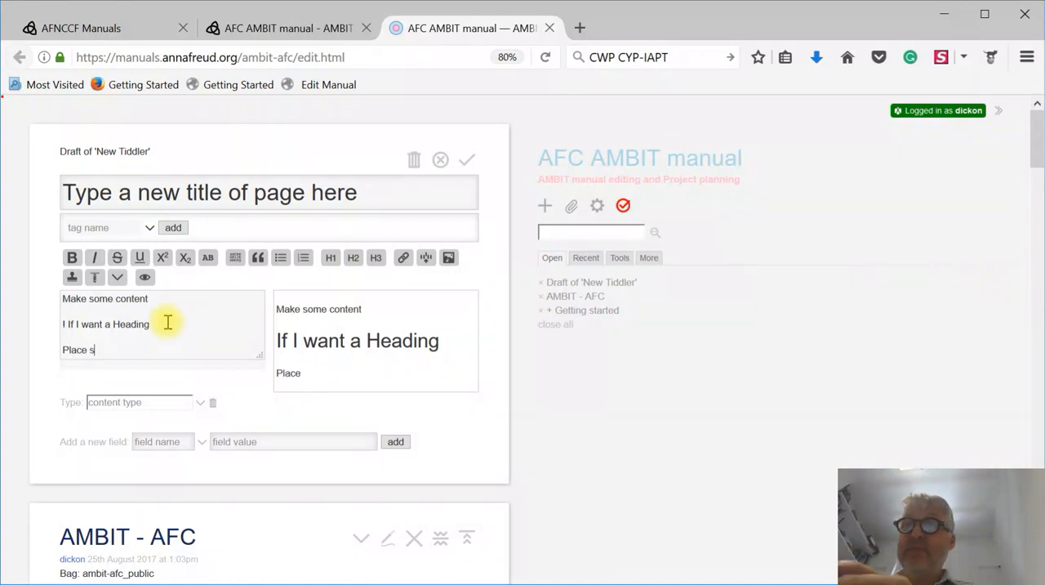
type("ome more content")
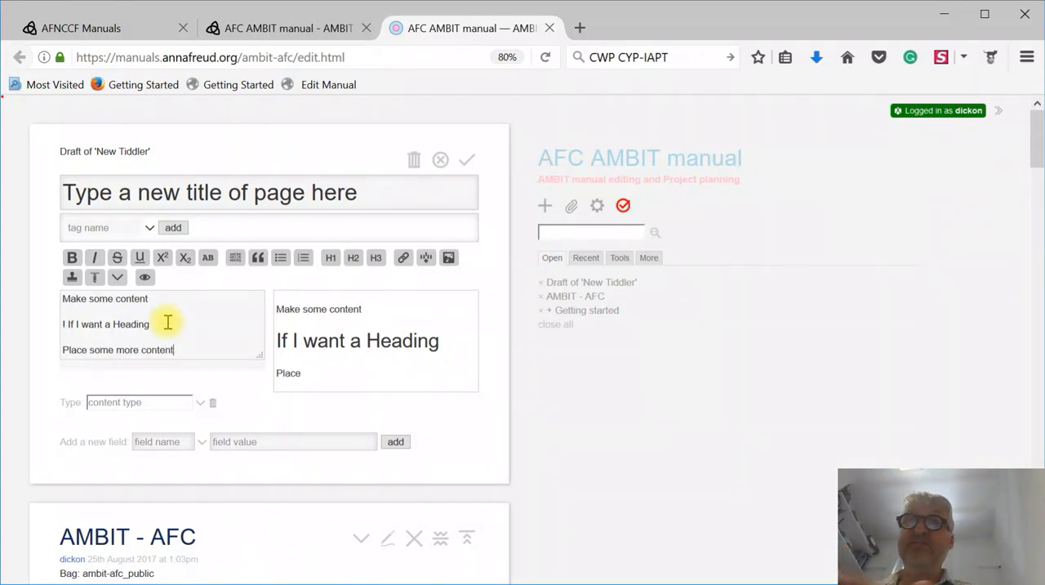
- Add "Sub heading" as a level 2 heading below the paragraph, followed by the line "Here is more"
key("Return")
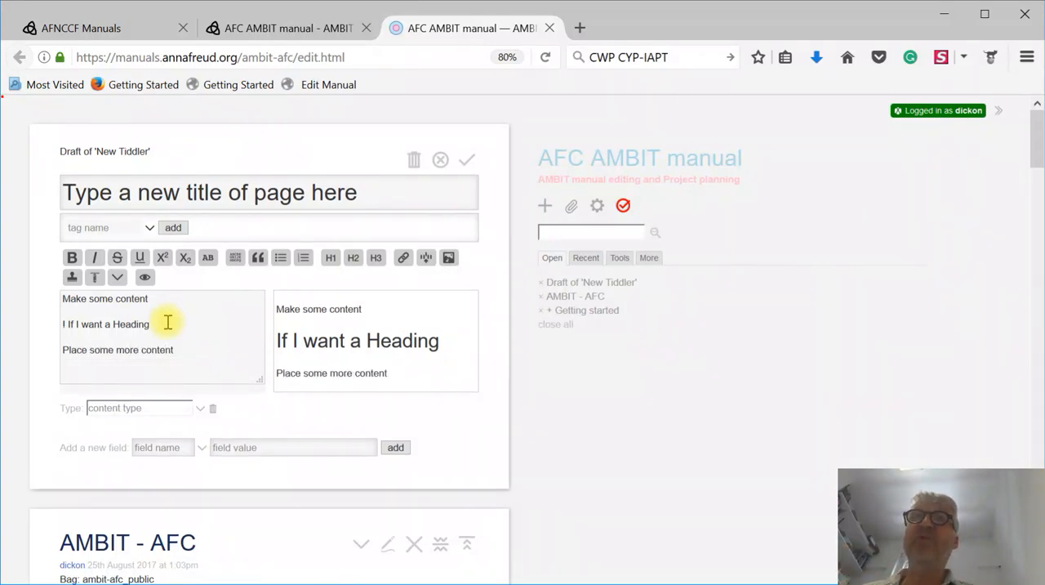
type("Sub heading")
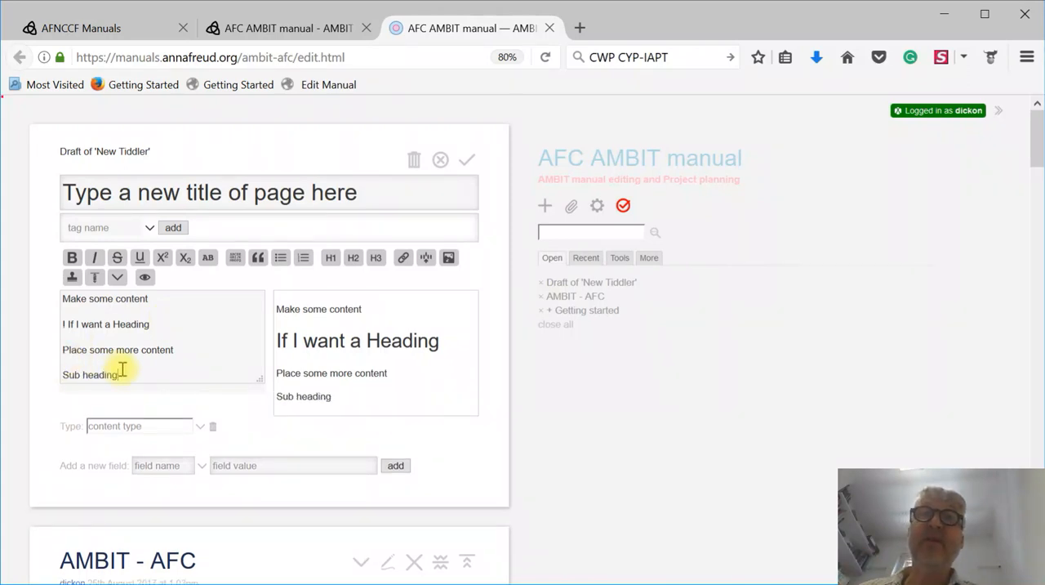
left_click_drag(119, 374, 63, 372)
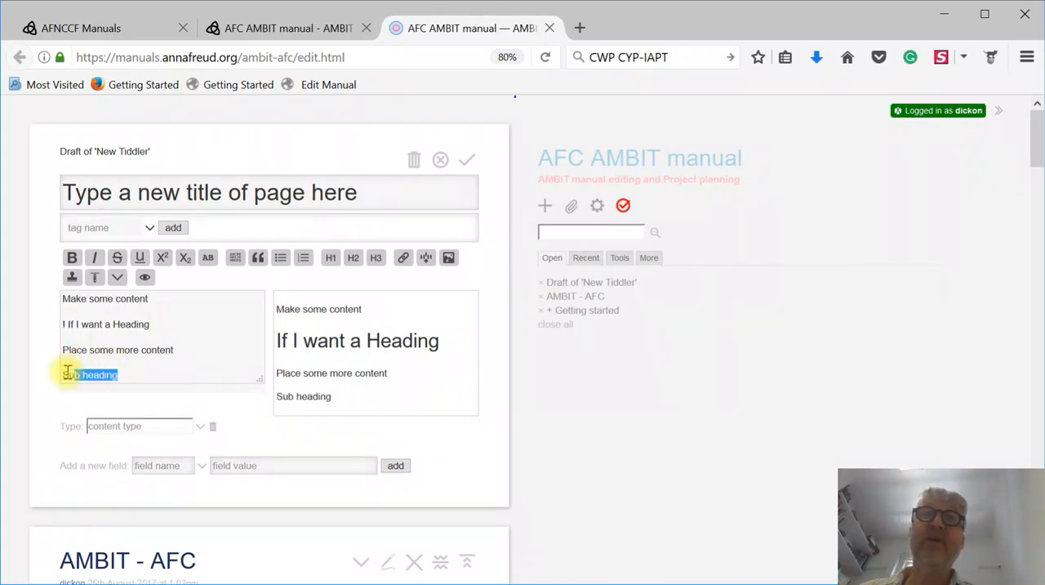
left_click(353, 257)
key("Return")
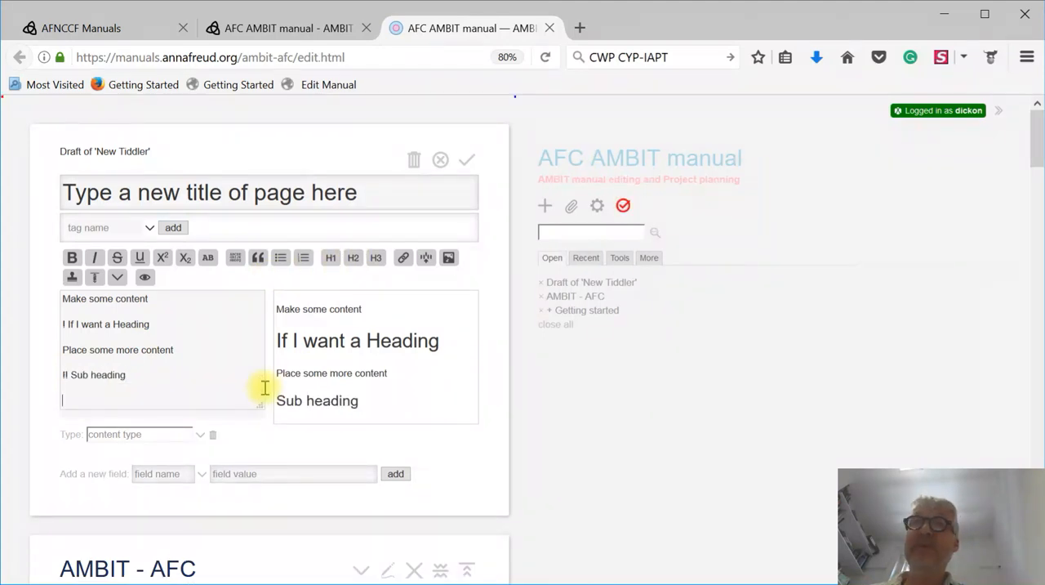
type("Here is more")
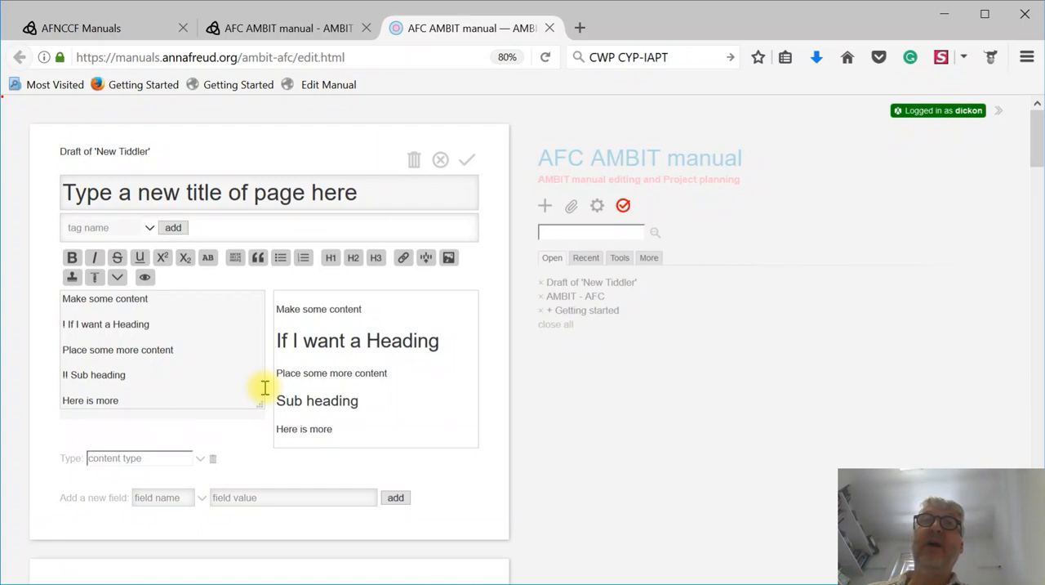
- Add the line "Text that goes into bold", make the word "bold" bold, and check it in the preview
key("Return")
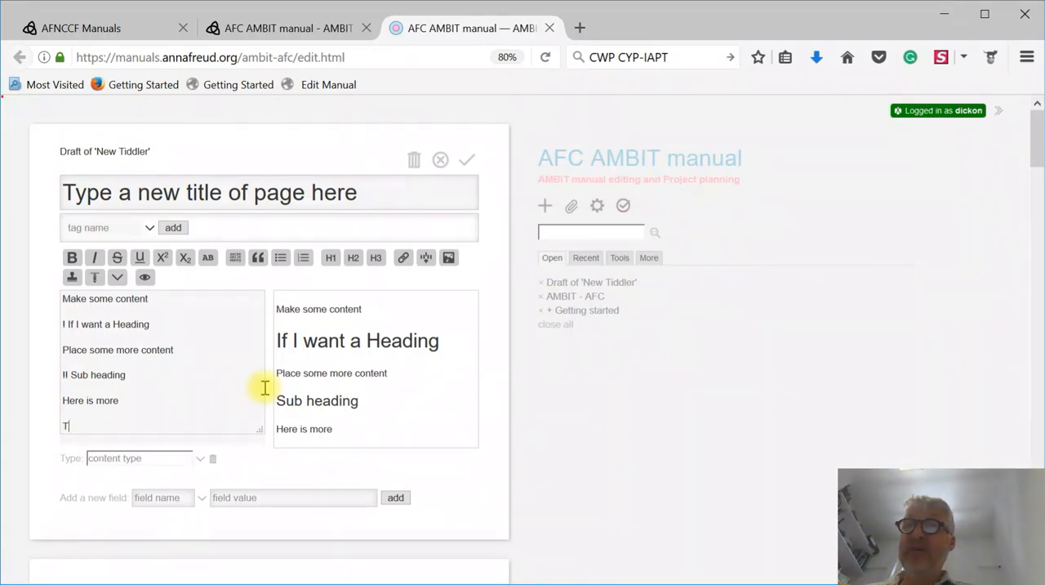
type("Text that ")
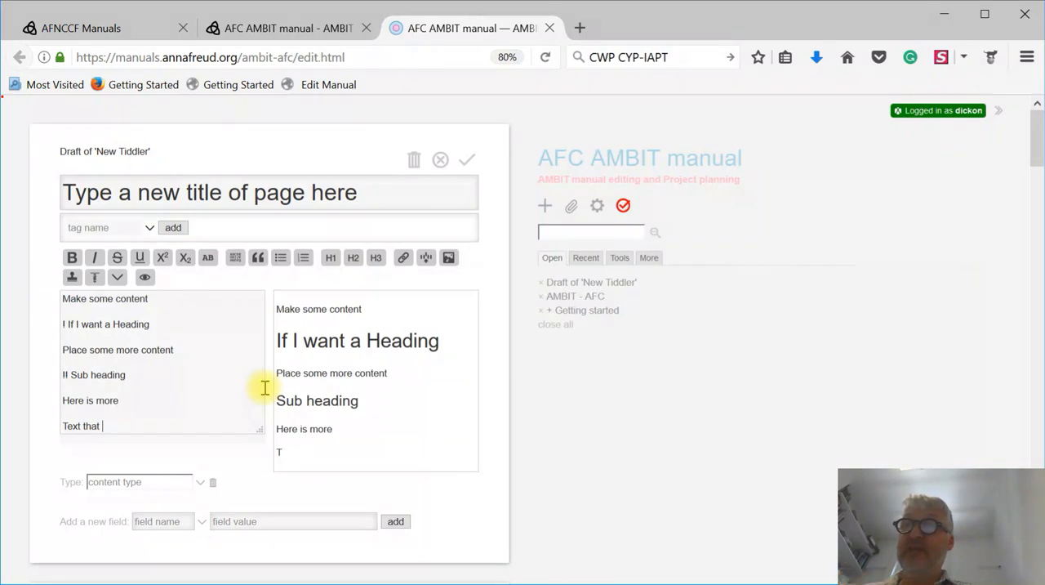
type("goes into bold")
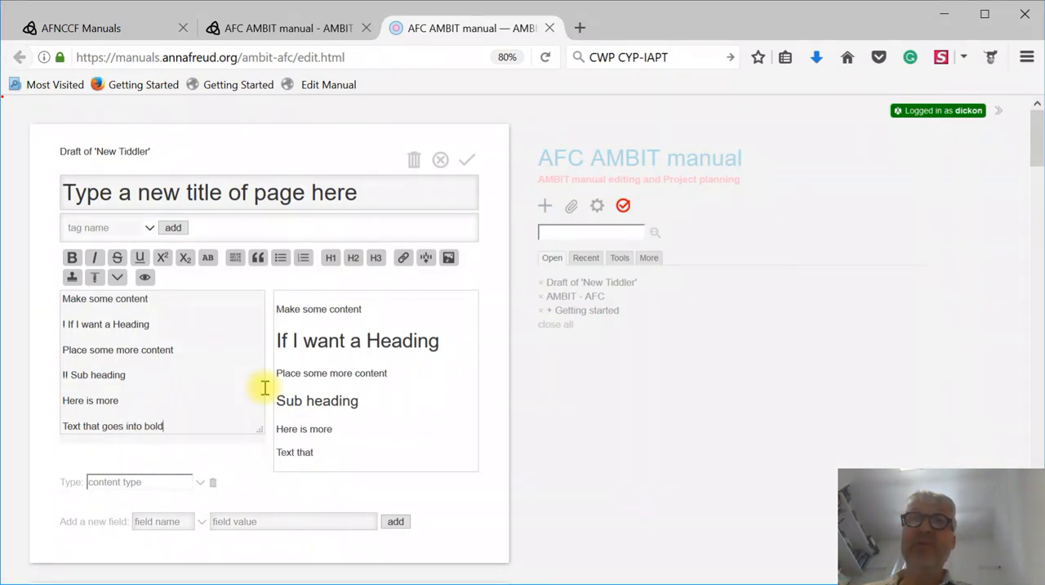
left_click_drag(165, 427, 144, 425)
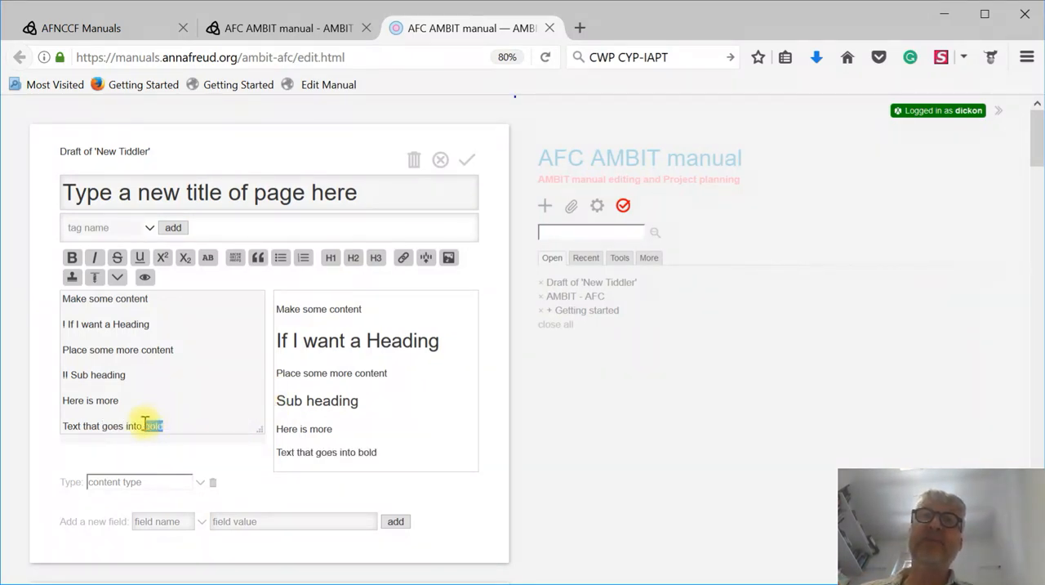
left_click(72, 259)
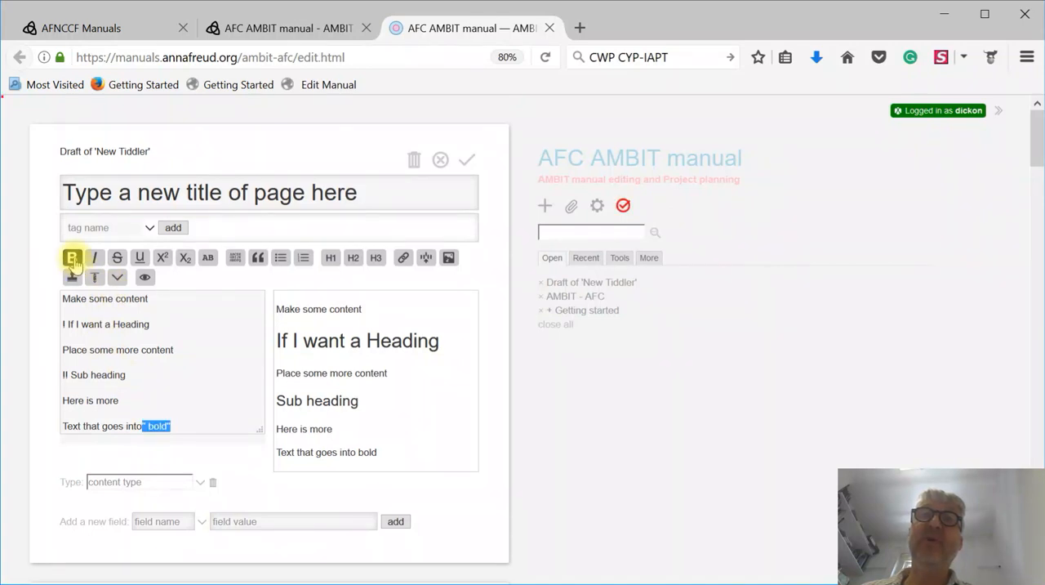
left_click(377, 451)
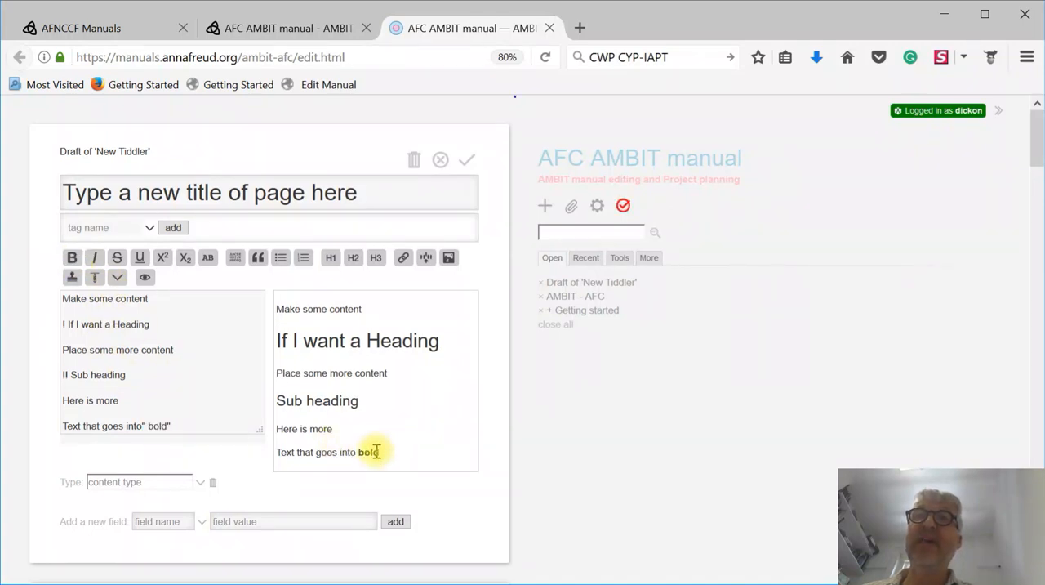
left_click_drag(378, 452, 358, 451)
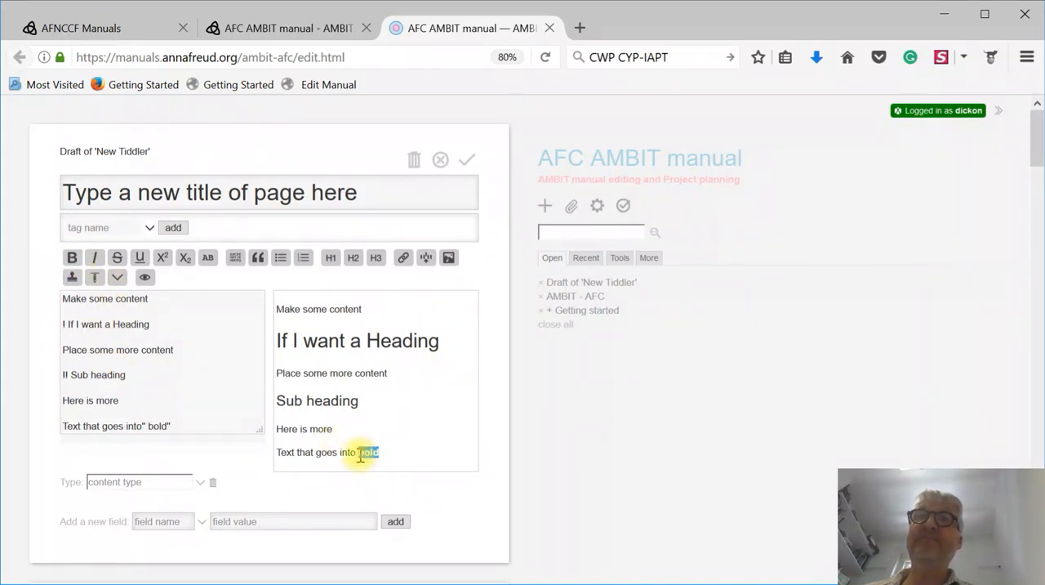
- Add a last line "I can make italics" and set the word "italics" in italics
left_click(182, 421)
key("Return")
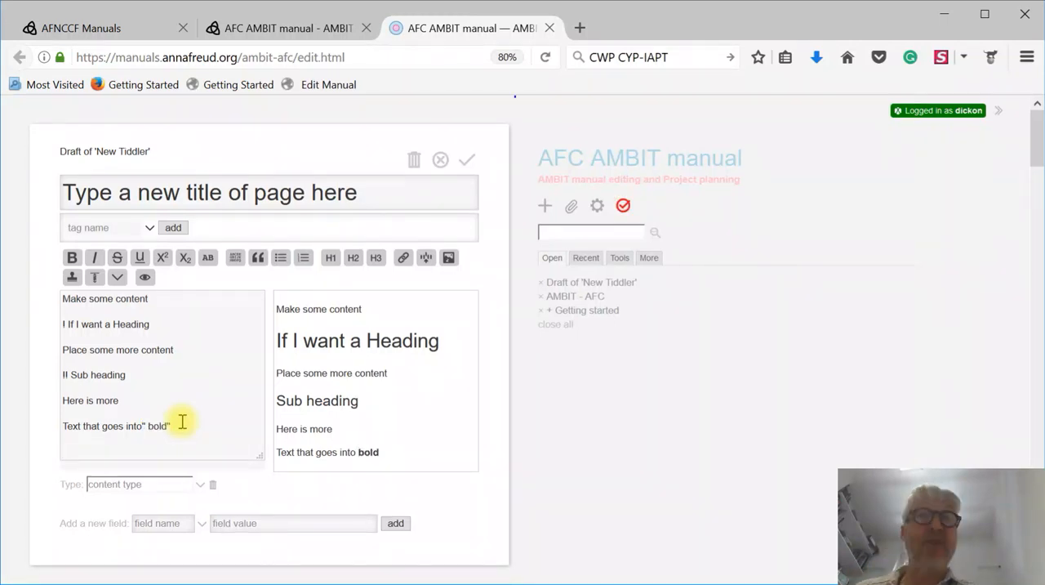
type("! ")
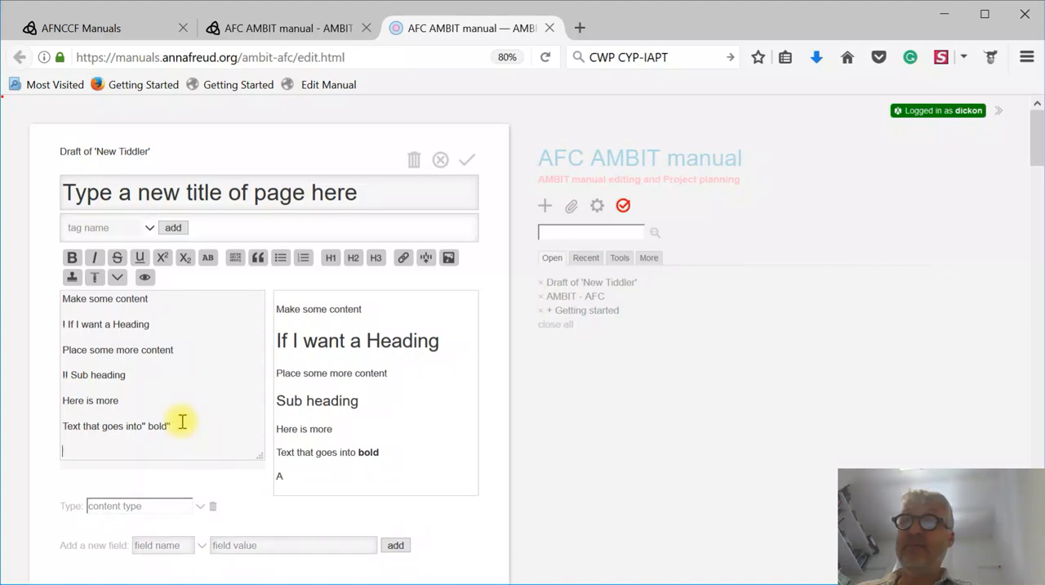
type("can make ")
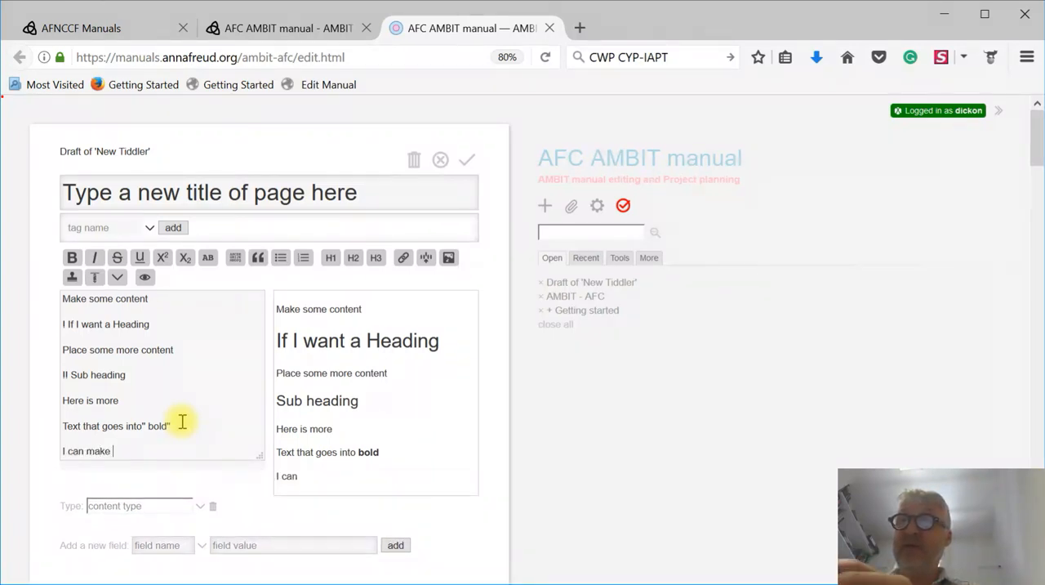
type("italic")
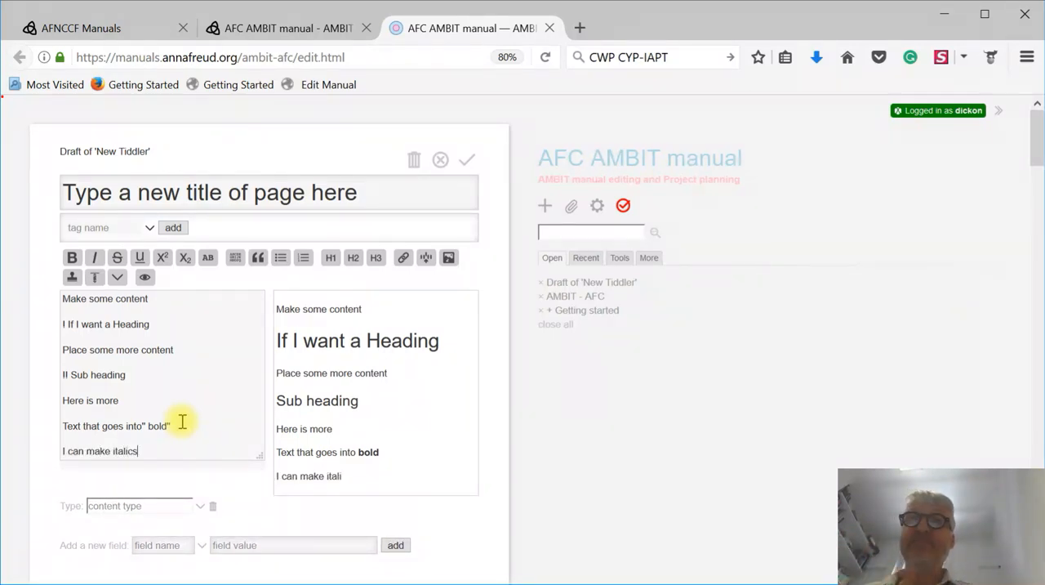
type("s")
left_click_drag(139, 450, 115, 450)
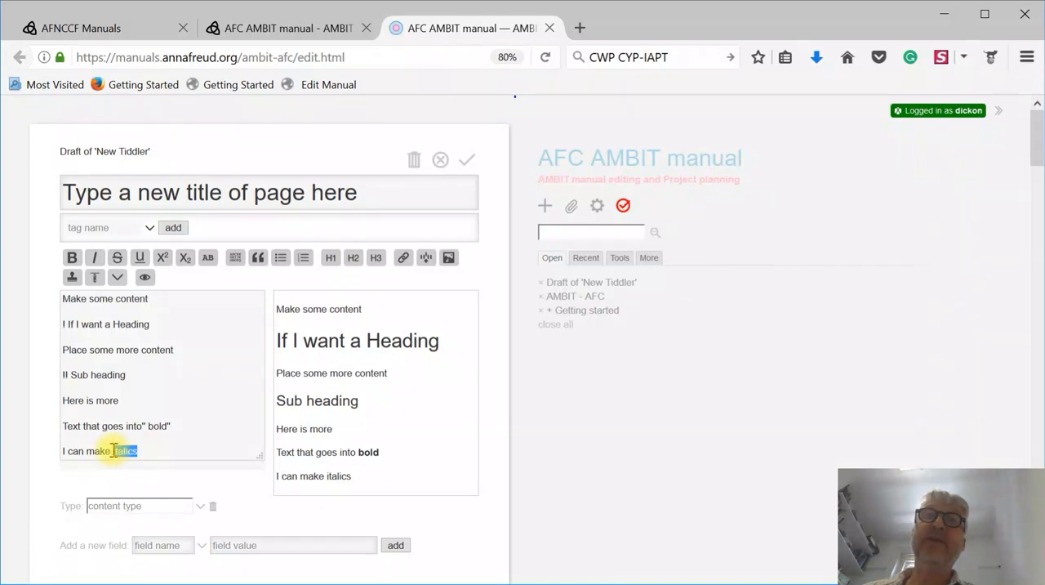
left_click(94, 257)
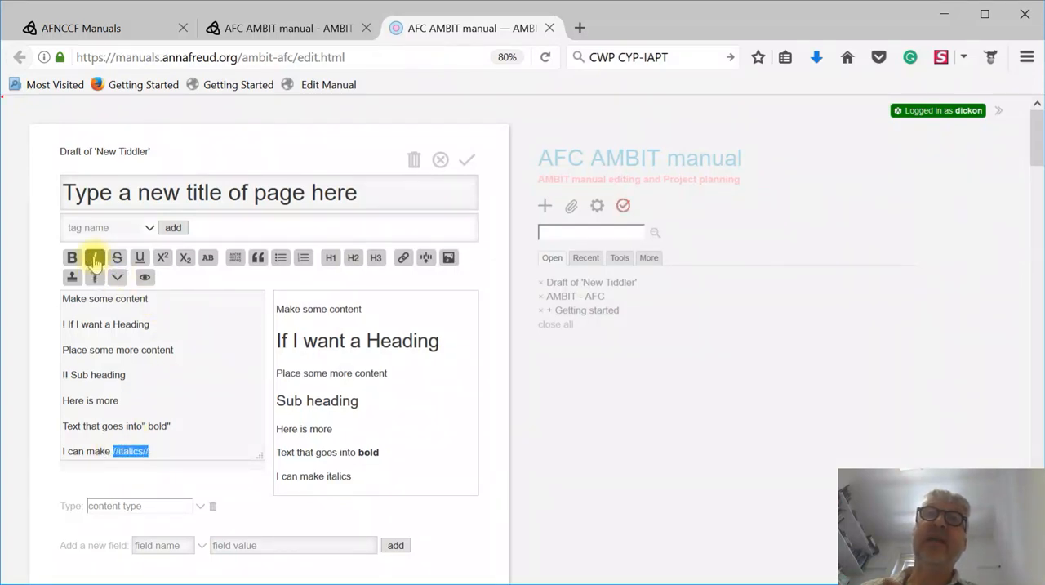
- Compare the slash markup around "italics" with its preview and confirm the changes to the new tiddler
left_click(182, 453)
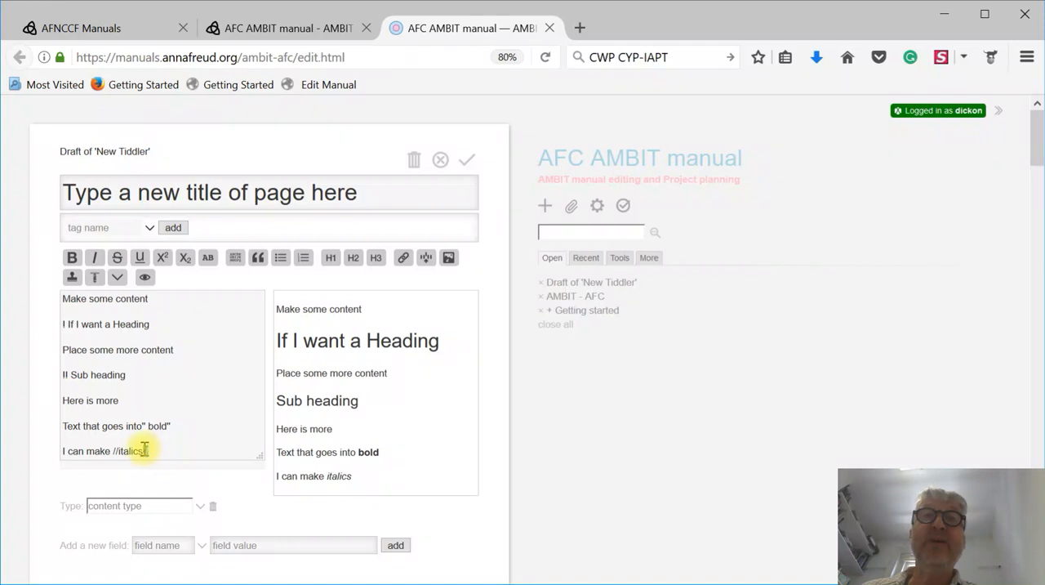
type("//")
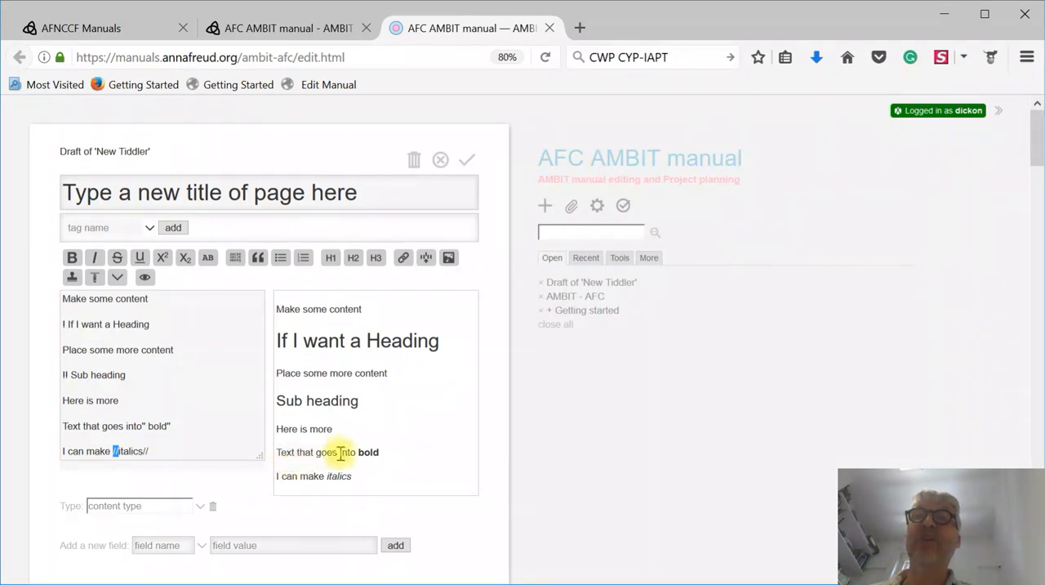
left_click_drag(356, 479, 327, 476)
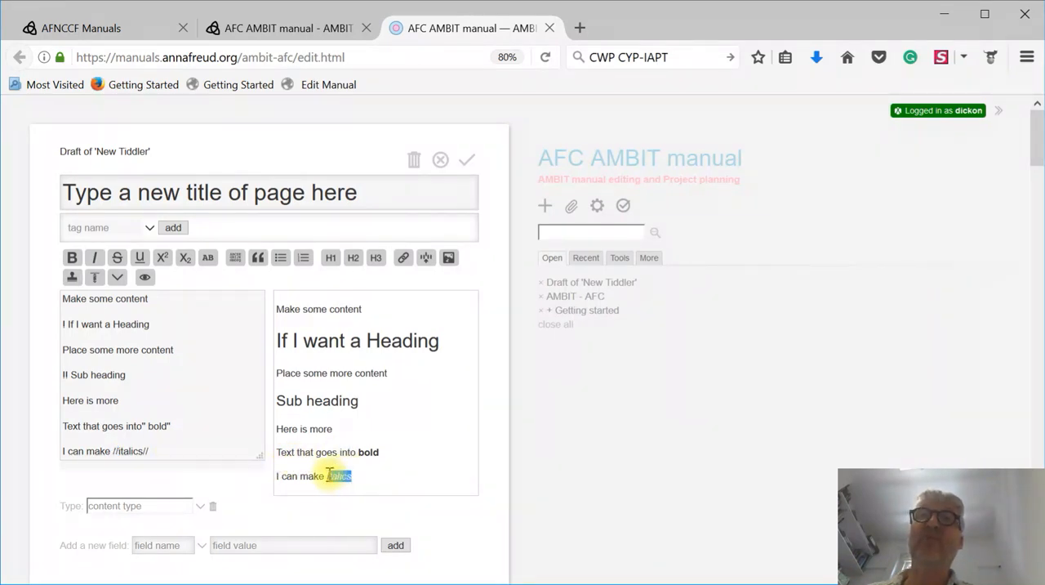
left_click(374, 482)
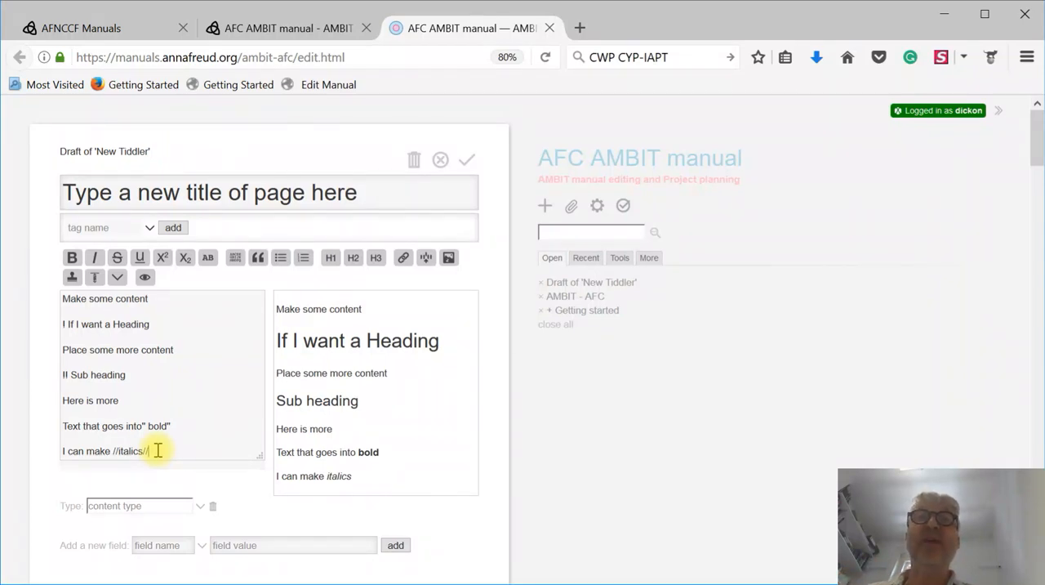
left_click(468, 163)
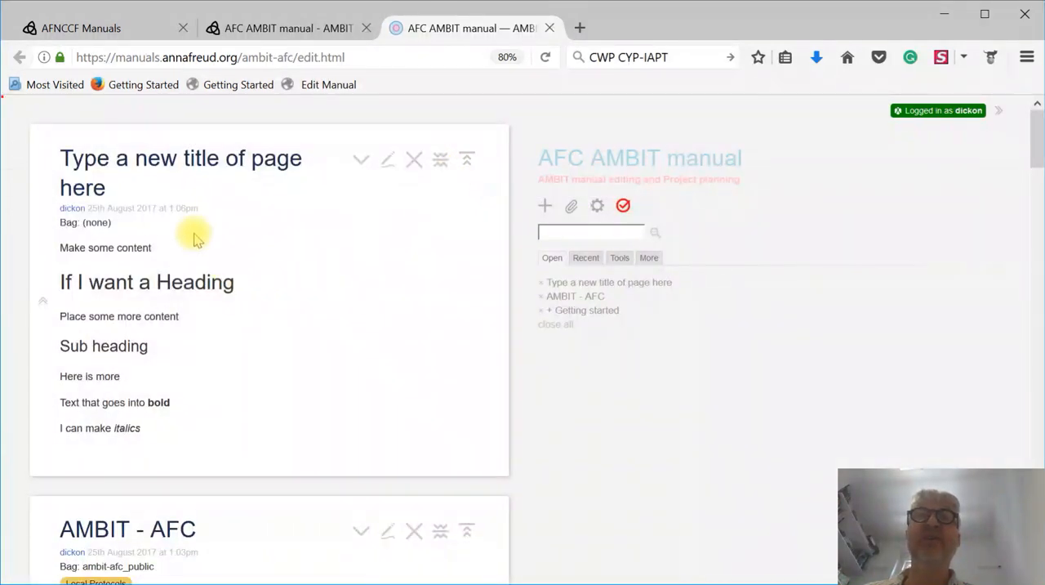